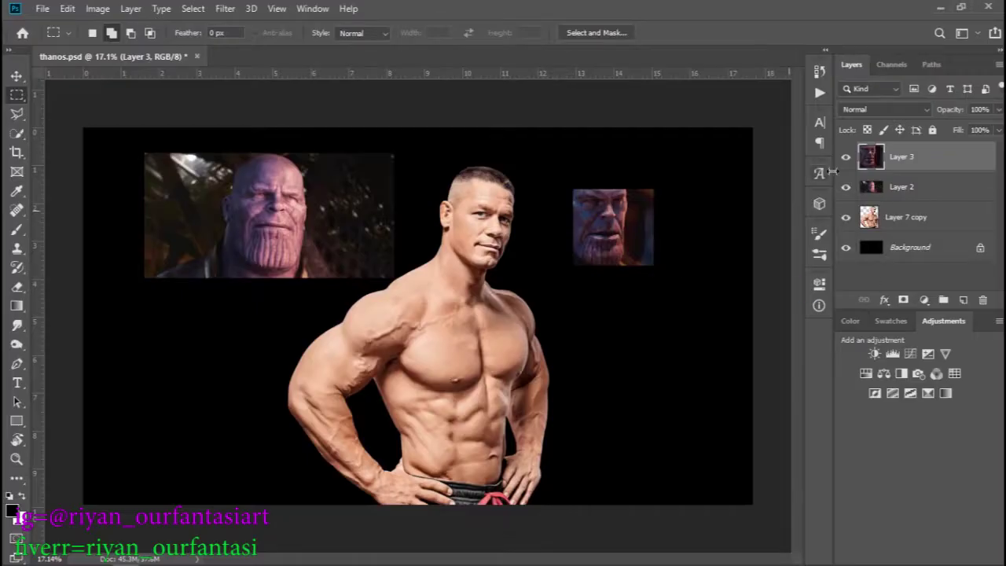
Step: Add a Gradient Map with dark brown, skin brown and light peach colour stops
{"action": "left_click", "coordinate": [845, 246]}
{"action": "left_click", "coordinate": [845, 247]}
{"action": "left_click", "coordinate": [928, 393]}
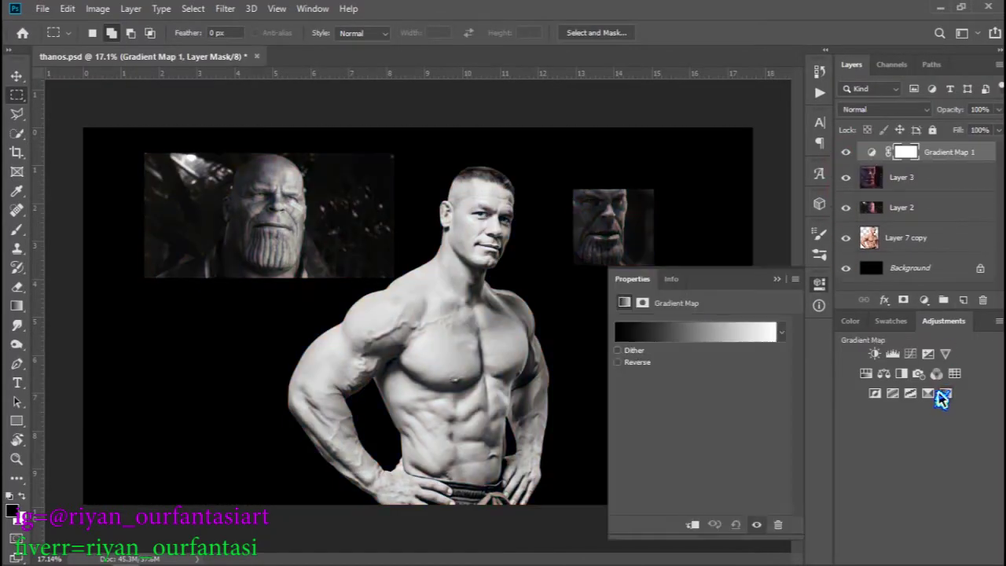
{"action": "left_click", "coordinate": [691, 343]}
{"action": "left_click", "coordinate": [681, 320]}
{"action": "left_click", "coordinate": [397, 363]}
{"action": "left_click", "coordinate": [403, 329]}
{"action": "left_click", "coordinate": [979, 320]}
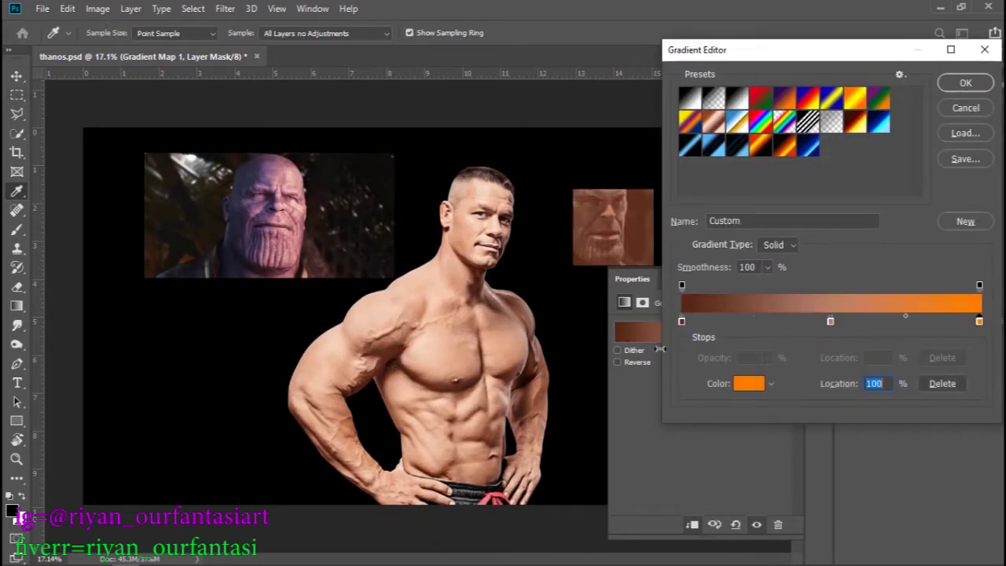
{"action": "left_click", "coordinate": [544, 289]}
{"action": "left_click", "coordinate": [831, 322]}
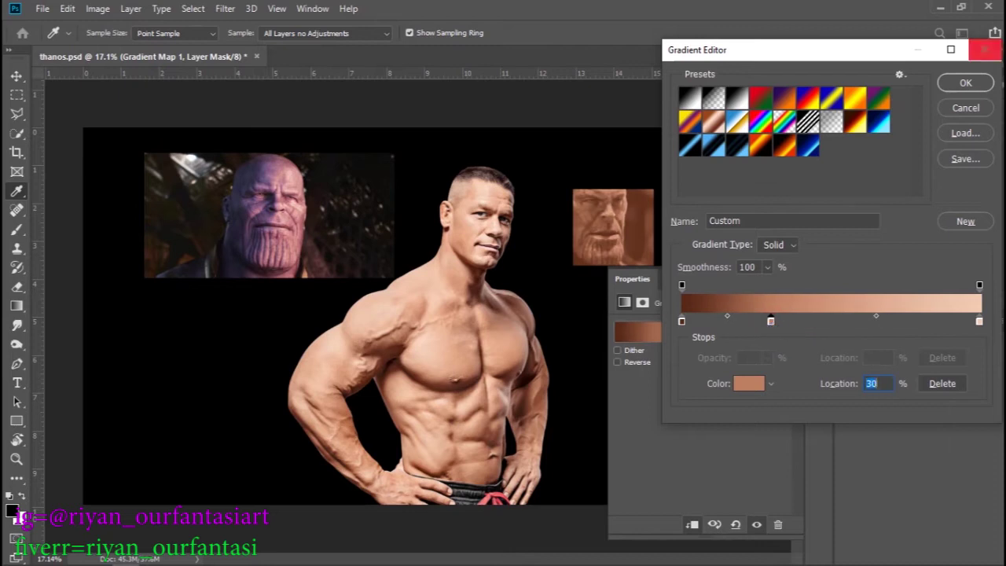
{"action": "left_click", "coordinate": [966, 83]}
Step: Duplicate Layer 3, place the copy under the gradient map, and merge them
{"action": "key", "text": "m"}
{"action": "left_click_drag", "start_coordinate": [902, 177], "coordinate": [966, 278]}
{"action": "right_click", "coordinate": [965, 278]}
{"action": "left_click", "coordinate": [951, 179]}
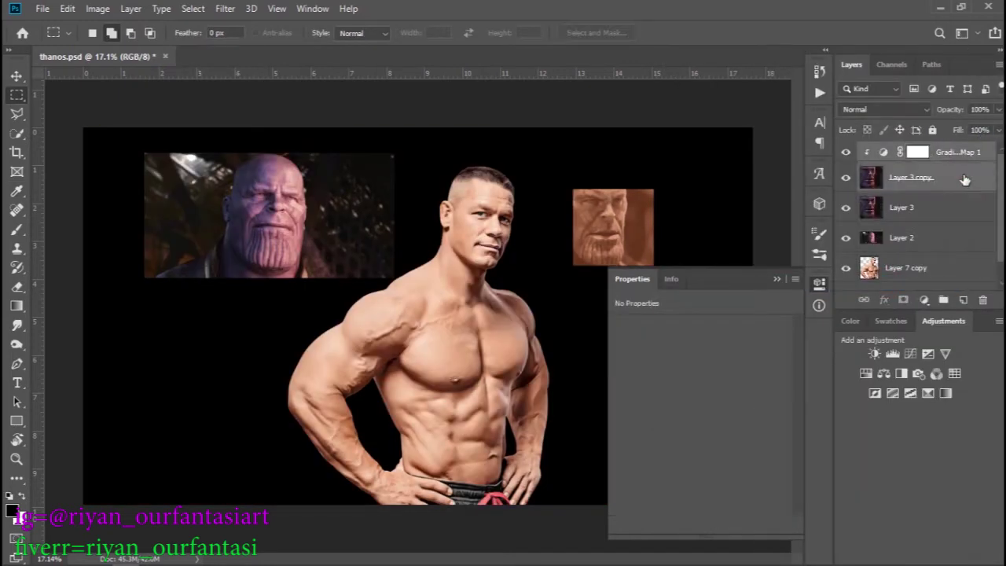
Step: Select the Thanos chin with the Polygonal Lasso and move it onto Cena's mouth
{"action": "left_click_drag", "start_coordinate": [596, 227], "coordinate": [667, 228]}
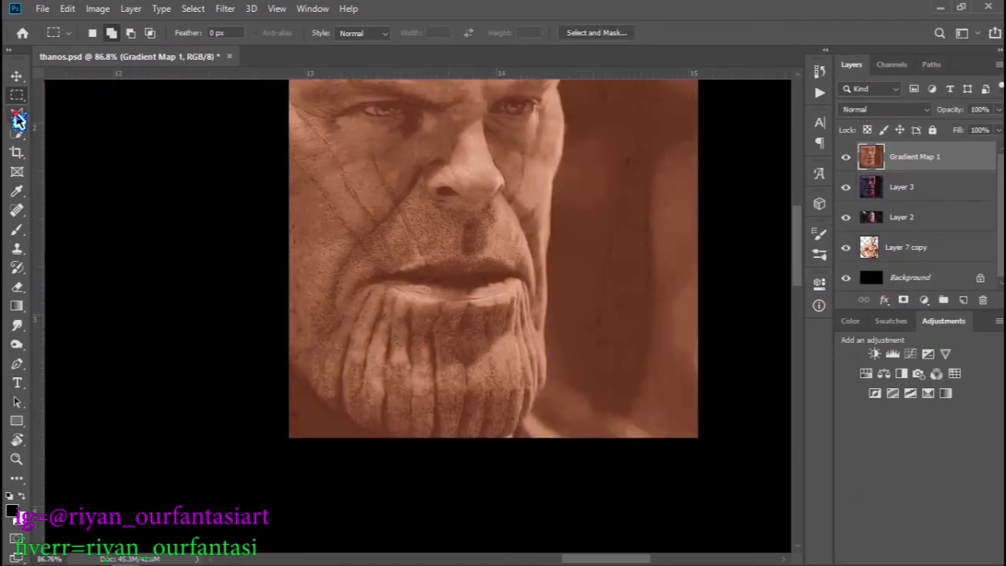
{"action": "left_click", "coordinate": [17, 114]}
{"action": "left_click", "coordinate": [367, 283]}
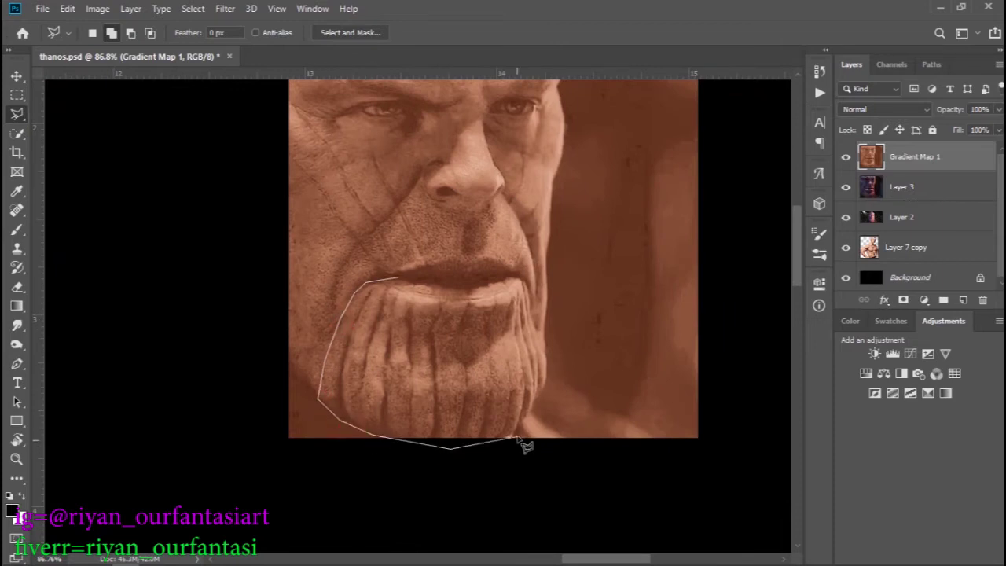
{"action": "left_click", "coordinate": [441, 292]}
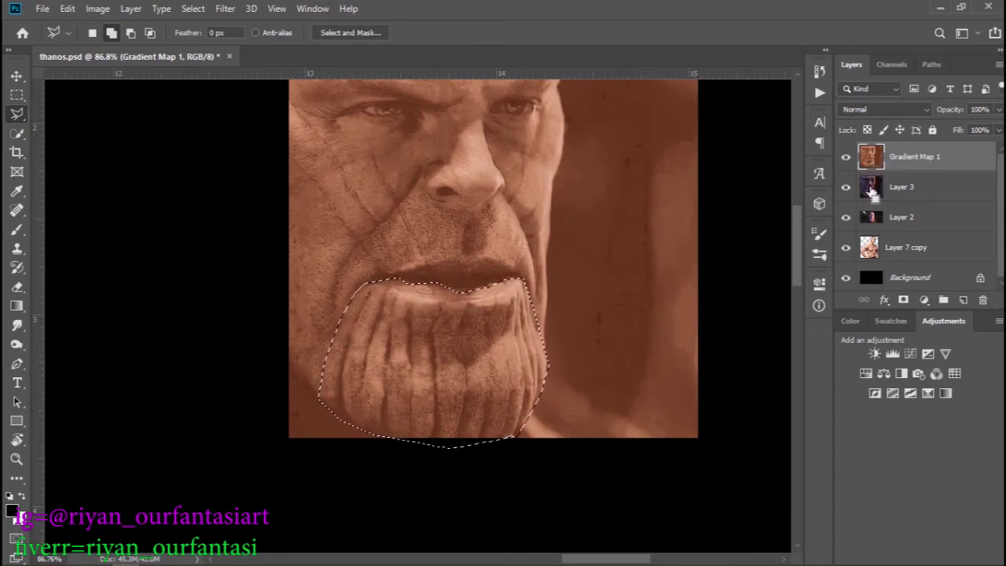
{"action": "scroll", "coordinate": [447, 352], "scroll_direction": "down", "scroll_amount": 5}
{"action": "left_click_drag", "start_coordinate": [506, 379], "coordinate": [236, 403]}
Step: Reshape the chin to Cena's jaw and scale it down to about 79%
{"action": "scroll", "coordinate": [236, 402], "scroll_direction": "up", "scroll_amount": 4}
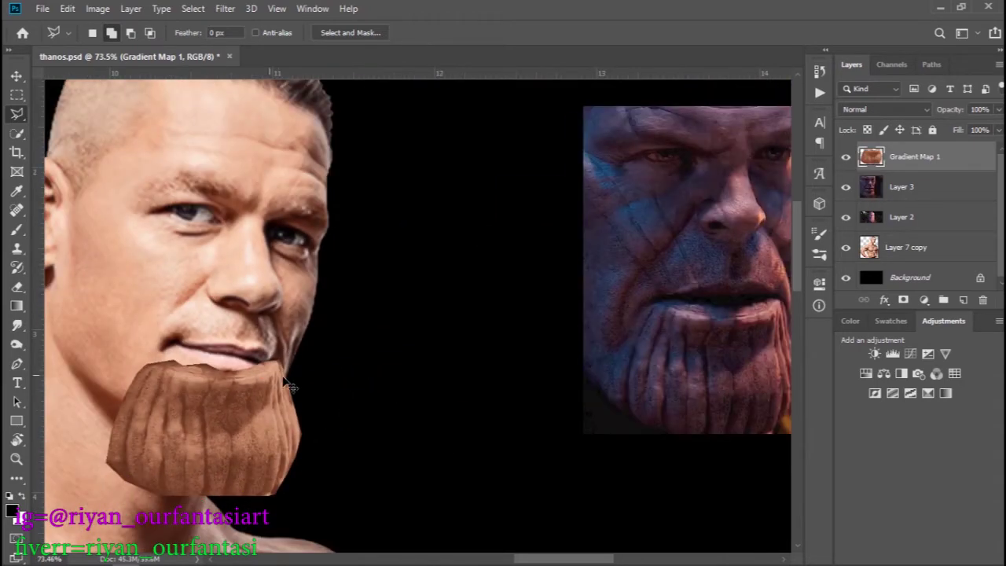
{"action": "key", "text": "ctrl+t"}
{"action": "left_click_drag", "start_coordinate": [309, 382], "coordinate": [301, 392]}
{"action": "key", "text": "Return"}
{"action": "scroll", "coordinate": [259, 422], "scroll_direction": "up", "scroll_amount": 2}
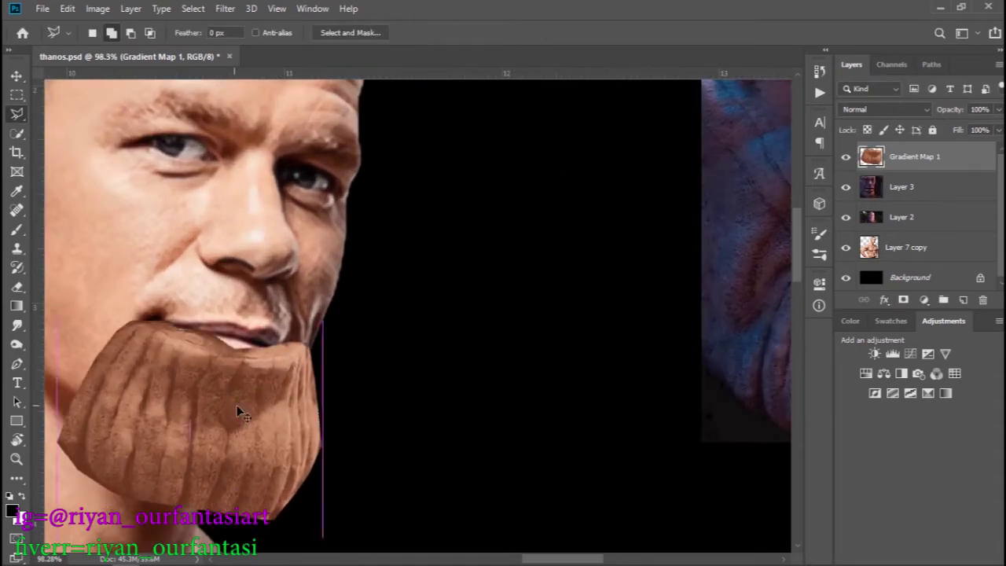
{"action": "key", "text": "ctrl+t"}
{"action": "left_click_drag", "start_coordinate": [320, 517], "coordinate": [298, 479]}
{"action": "key", "text": "Return"}
Step: Check the Eraser brush settings, then start a new transform on the chin
{"action": "key", "text": "e"}
{"action": "right_click", "coordinate": [171, 296]}
{"action": "key", "text": "Return"}
{"action": "key", "text": "ctrl+t"}
Step: Warp the chin mesh, pulling the sides in and rounding the bottom edge
{"action": "right_click", "coordinate": [439, 459]}
{"action": "left_click", "coordinate": [315, 369]}
{"action": "left_click_drag", "start_coordinate": [177, 354], "coordinate": [157, 331]}
{"action": "left_click_drag", "start_coordinate": [284, 355], "coordinate": [236, 370]}
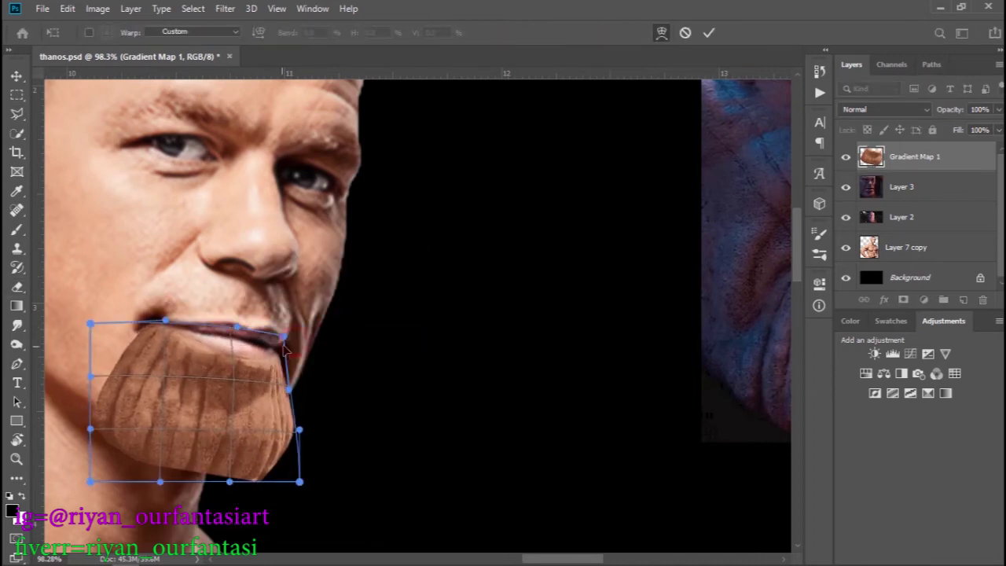
{"action": "mouse_move", "coordinate": [281, 472]}
{"action": "left_mouse_down"}
{"action": "mouse_move", "coordinate": [134, 455]}
{"action": "mouse_move", "coordinate": [217, 466]}
{"action": "left_mouse_up"}
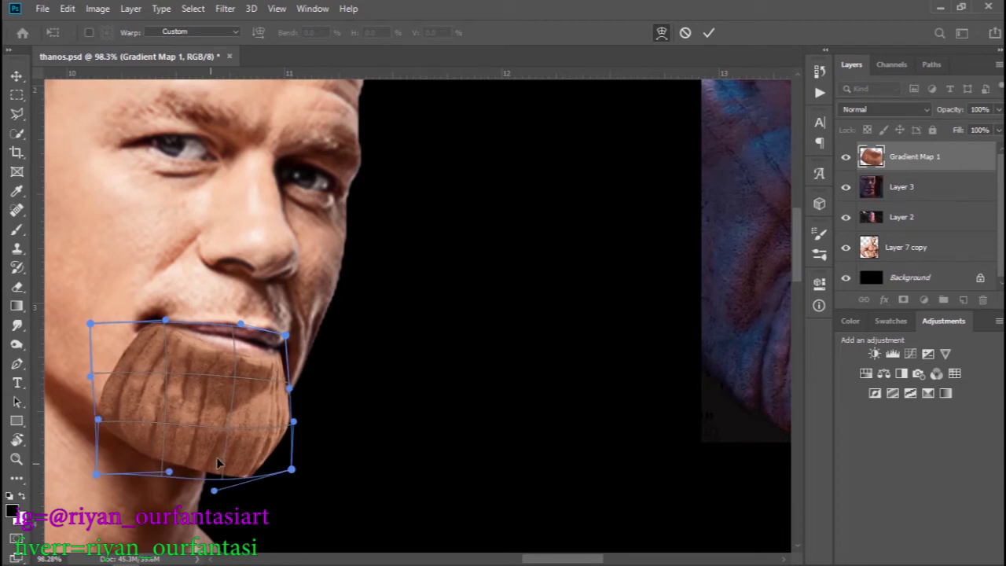
{"action": "mouse_move", "coordinate": [278, 410]}
{"action": "left_mouse_down"}
{"action": "mouse_move", "coordinate": [224, 422]}
{"action": "mouse_move", "coordinate": [105, 419]}
{"action": "left_mouse_up"}
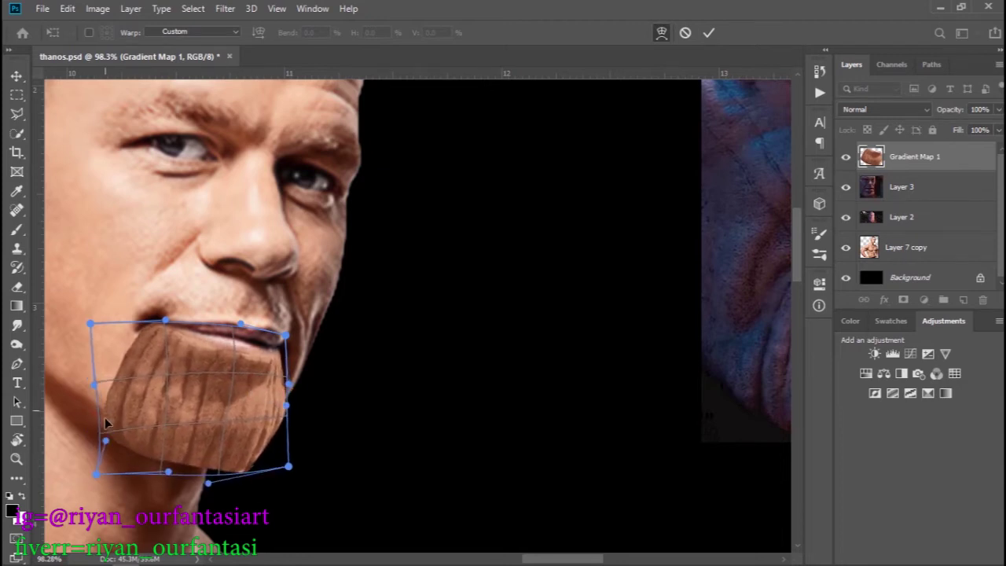
{"action": "key", "text": "Return"}
Step: Switch to the Eraser and bring up its brush size and hardness settings
{"action": "key", "text": "e"}
{"action": "scroll", "coordinate": [286, 429], "scroll_direction": "down", "scroll_amount": 1}
{"action": "right_click", "coordinate": [335, 443]}
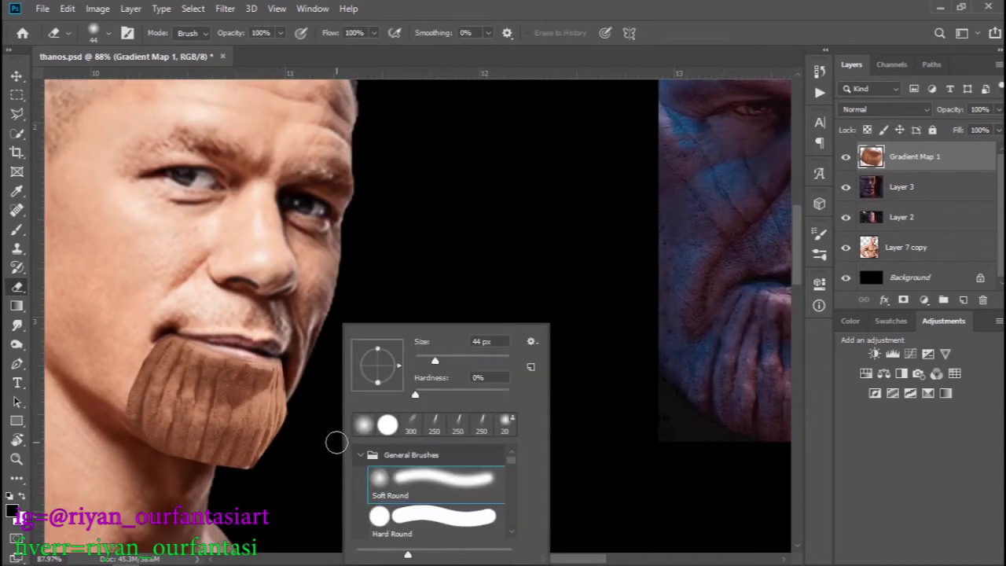
Step: Soften the chin edges into the jaw and add a blank Layer 4 on top
{"action": "key", "text": "Escape"}
{"action": "scroll", "coordinate": [252, 480], "scroll_direction": "up", "scroll_amount": 5}
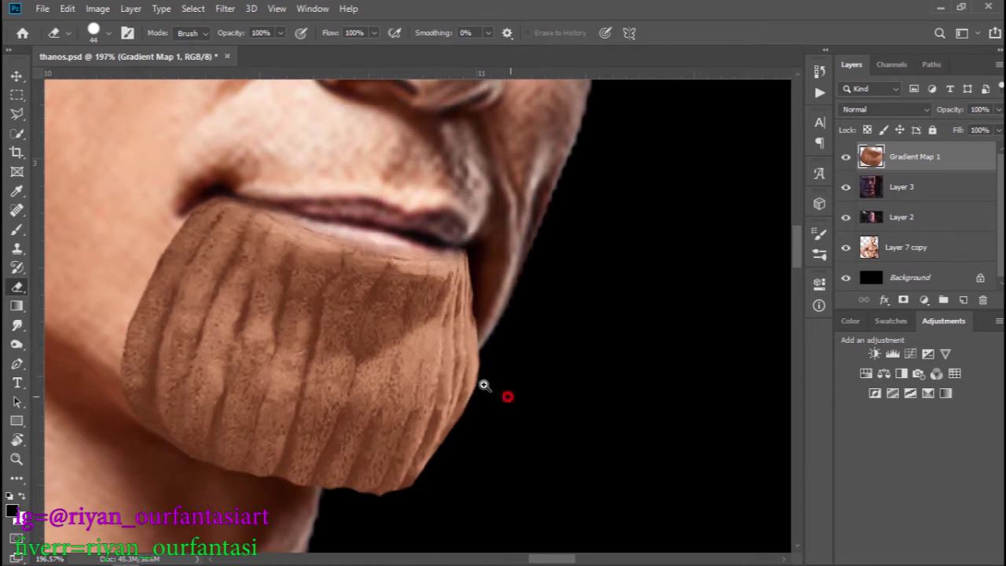
{"action": "scroll", "coordinate": [482, 384], "scroll_direction": "down", "scroll_amount": 6}
{"action": "scroll", "coordinate": [477, 393], "scroll_direction": "down", "scroll_amount": 2}
{"action": "scroll", "coordinate": [477, 392], "scroll_direction": "up", "scroll_amount": 5}
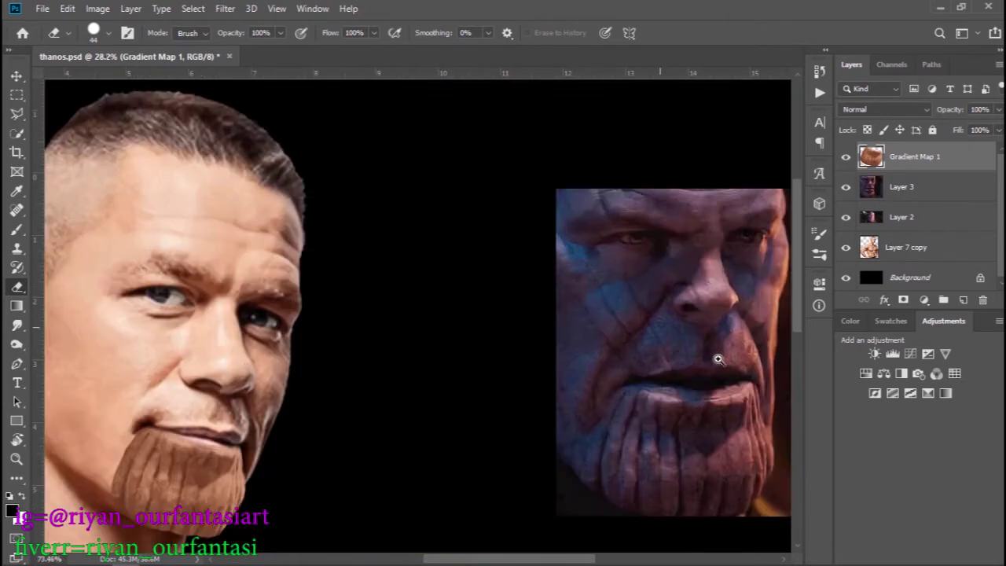
{"action": "left_click", "coordinate": [17, 134]}
{"action": "left_click", "coordinate": [963, 298]}
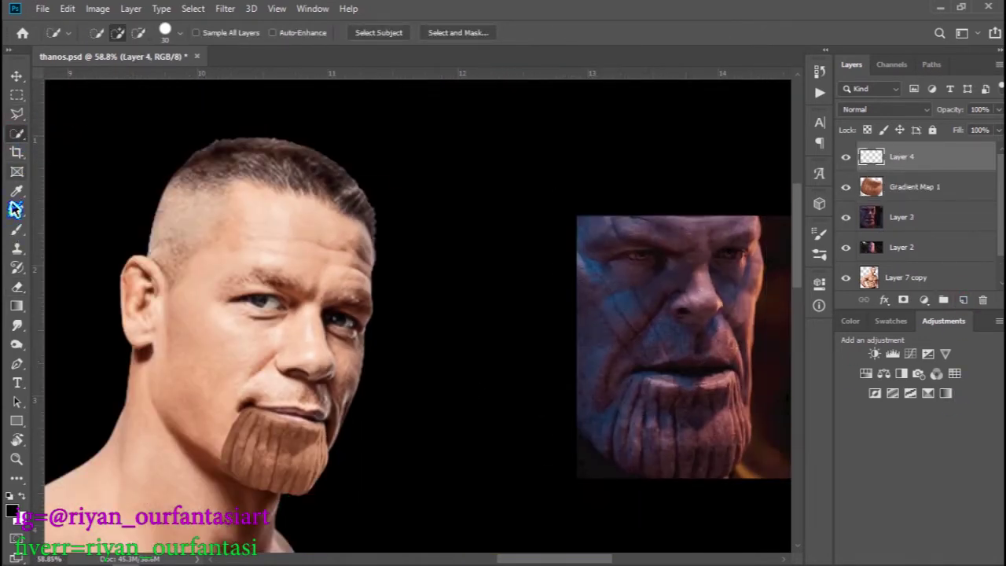
Step: Set up a small hard black Brush for painting on Layer 4
{"action": "key", "text": "b"}
{"action": "right_click", "coordinate": [770, 418]}
{"action": "left_click", "coordinate": [607, 339]}
{"action": "key", "text": "Return"}
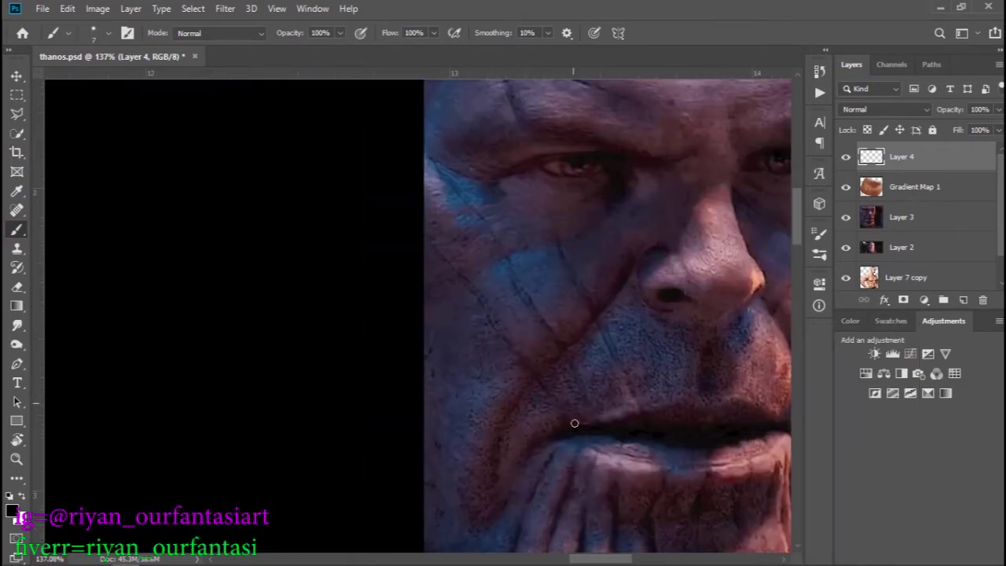
Step: Trace black ridge lines up both cheeks and across the forehead of the reference
{"action": "left_click_drag", "start_coordinate": [564, 409], "coordinate": [408, 208]}
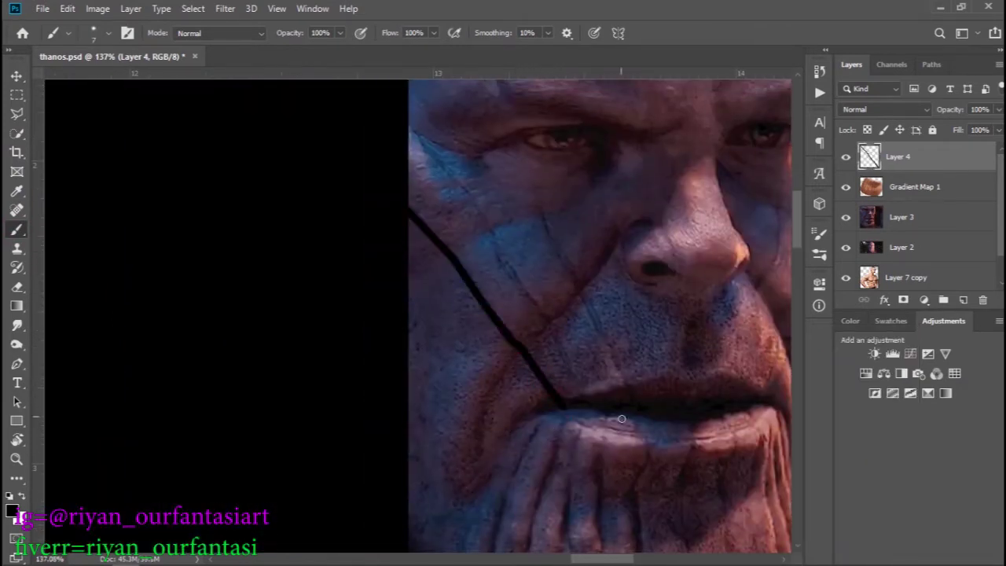
{"action": "left_click_drag", "start_coordinate": [587, 399], "coordinate": [408, 130]}
{"action": "mouse_move", "coordinate": [640, 410]}
{"action": "left_mouse_down"}
{"action": "mouse_move", "coordinate": [544, 222]}
{"action": "mouse_move", "coordinate": [568, 337]}
{"action": "left_mouse_up"}
{"action": "mouse_move", "coordinate": [575, 264]}
{"action": "left_mouse_down"}
{"action": "mouse_move", "coordinate": [512, 214]}
{"action": "mouse_move", "coordinate": [542, 236]}
{"action": "left_mouse_up"}
{"action": "left_click_drag", "start_coordinate": [561, 191], "coordinate": [643, 226]}
{"action": "scroll", "coordinate": [691, 306], "scroll_direction": "down", "scroll_amount": 5}
{"action": "scroll", "coordinate": [701, 376], "scroll_direction": "up", "scroll_amount": 5}
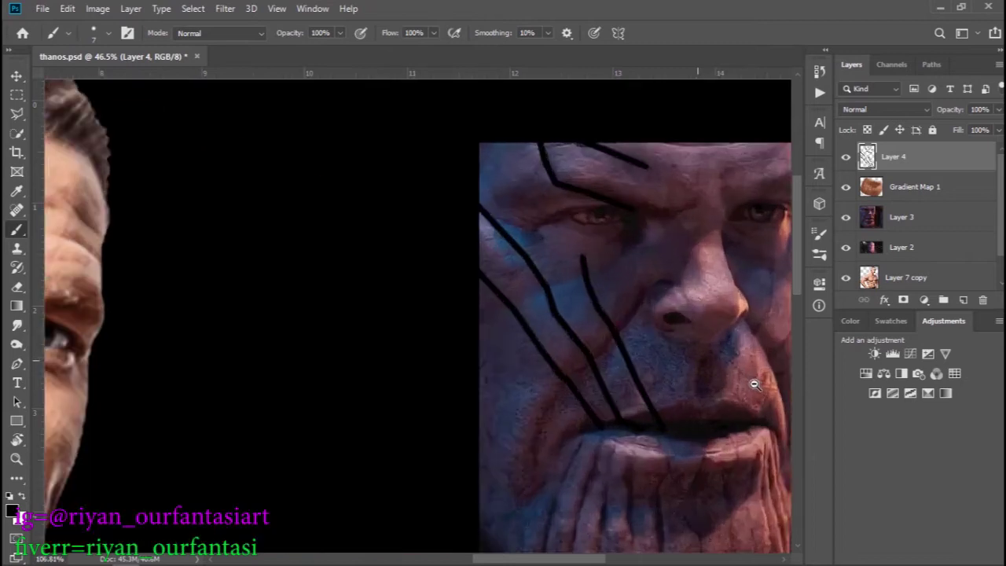
{"action": "scroll", "coordinate": [759, 408], "scroll_direction": "down", "scroll_amount": 2}
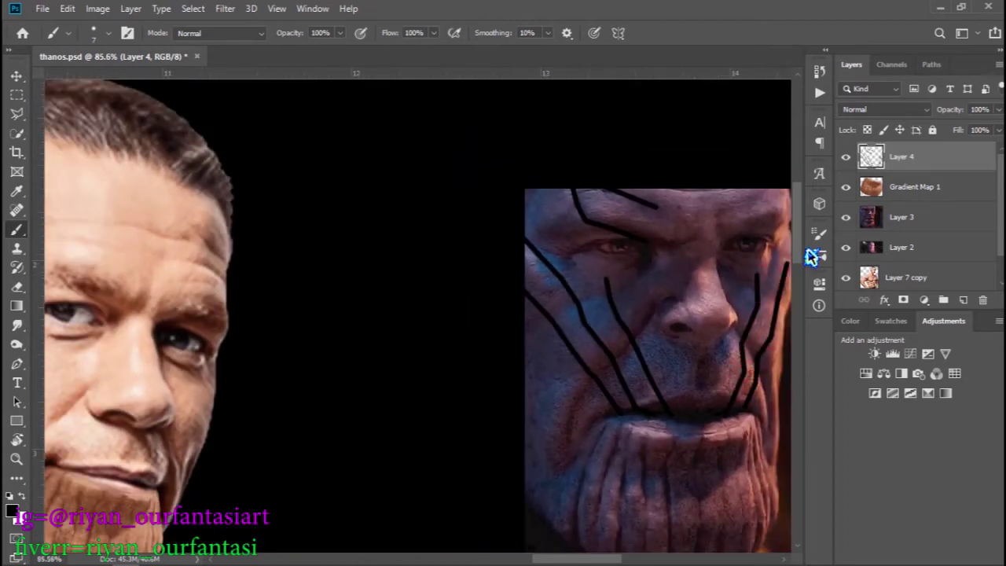
{"action": "scroll", "coordinate": [684, 292], "scroll_direction": "right", "scroll_amount": 2}
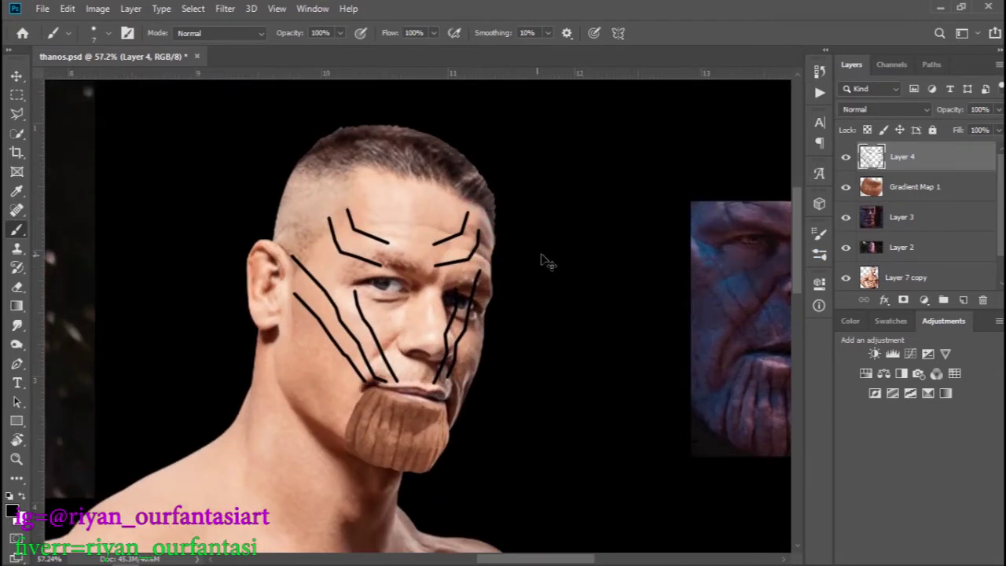
Step: Rotate and reposition the ridge lines to match Cena's face
{"action": "left_click_drag", "start_coordinate": [480, 312], "coordinate": [471, 321]}
{"action": "left_click_drag", "start_coordinate": [534, 220], "coordinate": [567, 191]}
{"action": "left_click_drag", "start_coordinate": [416, 333], "coordinate": [422, 334]}
{"action": "key", "text": "Return"}
Step: Extend the top-left ridge line toward the temple with the Brush
{"action": "key", "text": "b"}
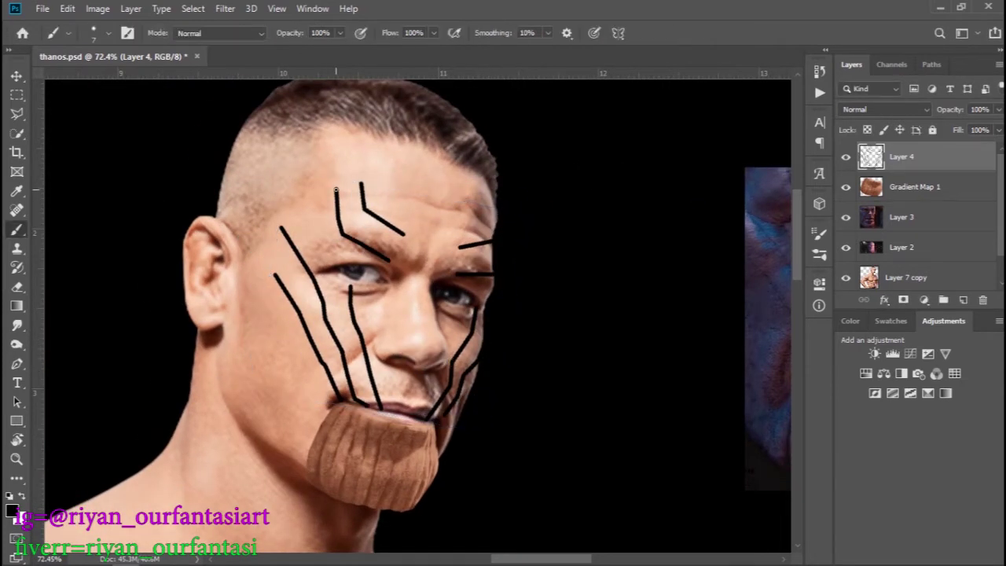
{"action": "scroll", "coordinate": [500, 234], "scroll_direction": "down", "scroll_amount": 5}
{"action": "scroll", "coordinate": [322, 241], "scroll_direction": "up", "scroll_amount": 5}
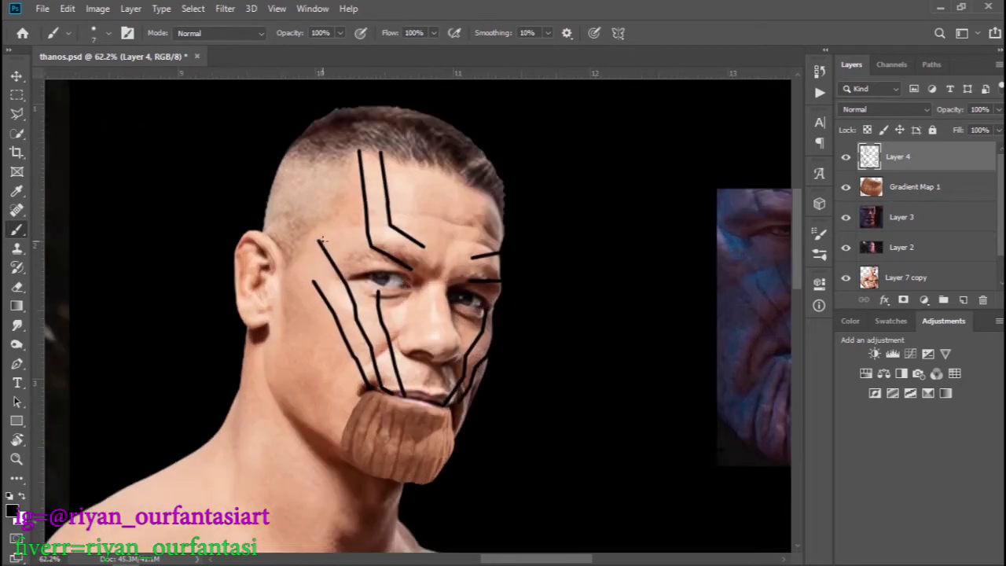
{"action": "left_click_drag", "start_coordinate": [292, 201], "coordinate": [267, 192]}
{"action": "scroll", "coordinate": [267, 193], "scroll_direction": "down", "scroll_amount": 5}
{"action": "scroll", "coordinate": [460, 332], "scroll_direction": "up", "scroll_amount": 5}
{"action": "scroll", "coordinate": [457, 317], "scroll_direction": "down", "scroll_amount": 1}
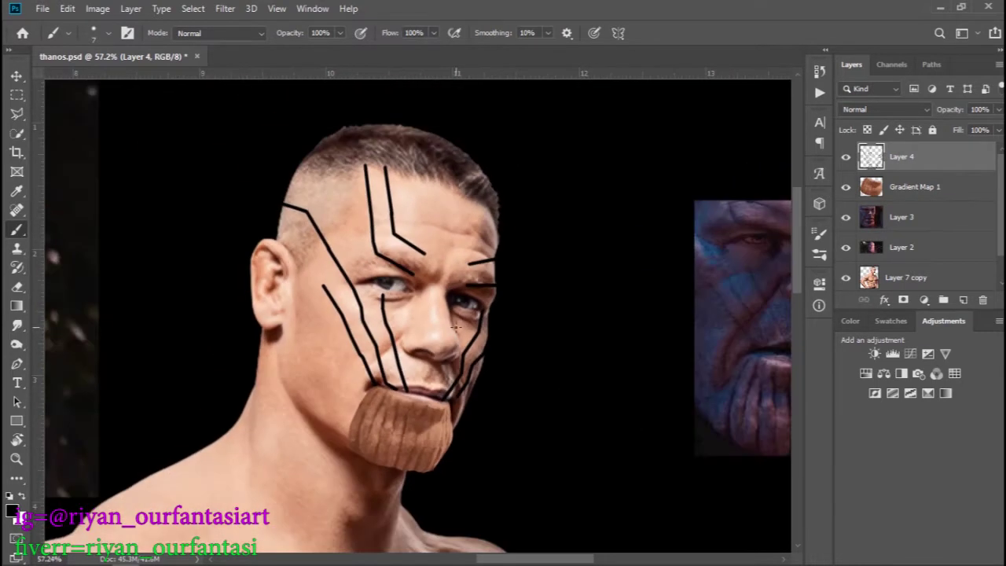
{"action": "scroll", "coordinate": [456, 317], "scroll_direction": "up", "scroll_amount": 3}
Step: Erase the stray jaw and mouth-side strokes and redraw a short right-jaw ridge
{"action": "key", "text": "e"}
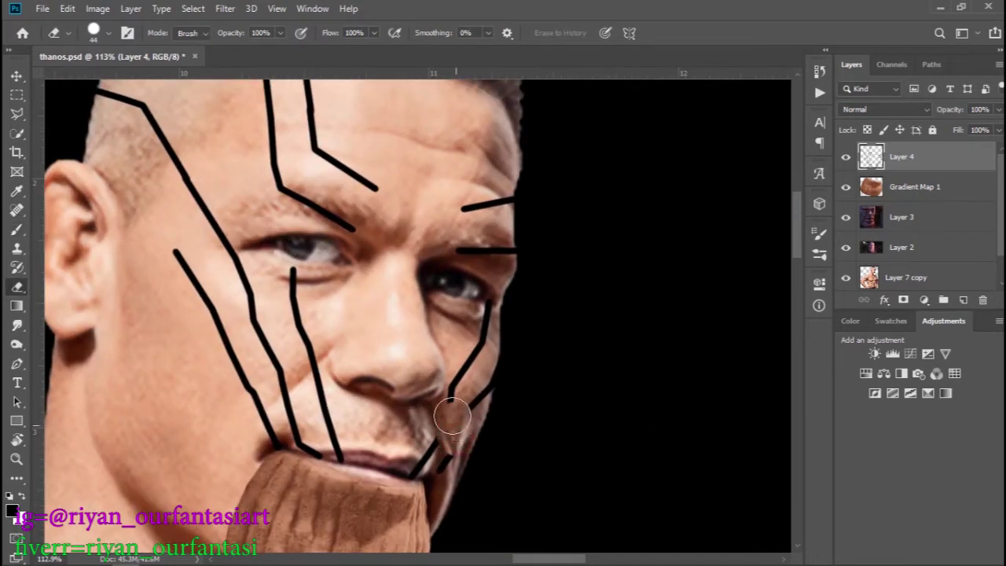
{"action": "key", "text": "b"}
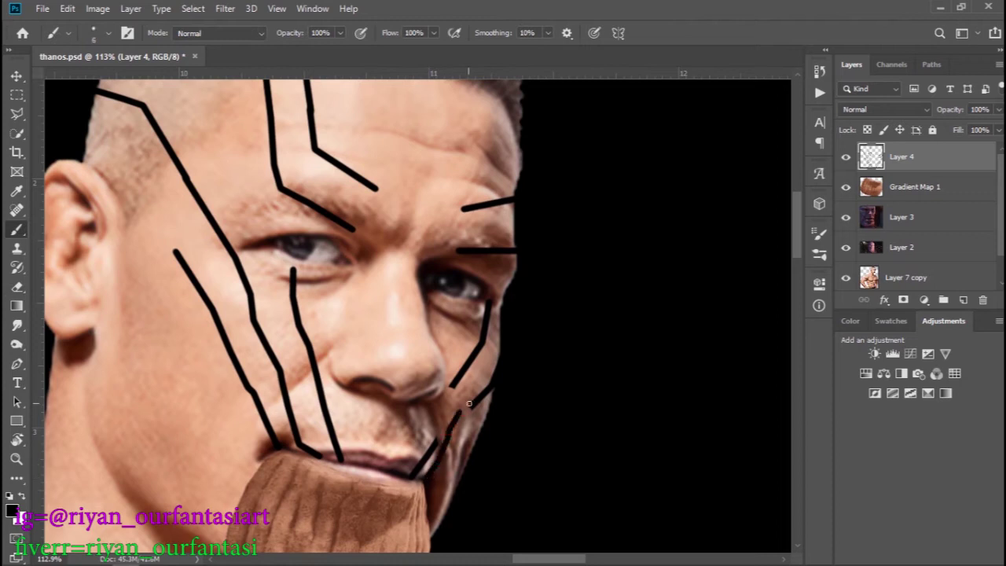
{"action": "key", "text": "e"}
{"action": "left_click_drag", "start_coordinate": [492, 389], "coordinate": [410, 475]}
{"action": "key", "text": "b"}
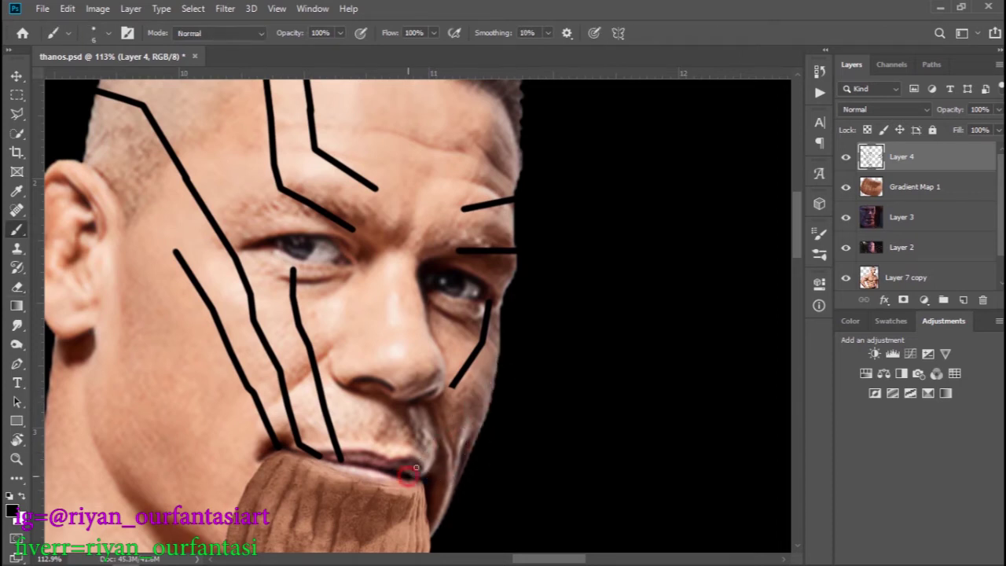
{"action": "key", "text": "e"}
{"action": "left_click_drag", "start_coordinate": [452, 384], "coordinate": [488, 301]}
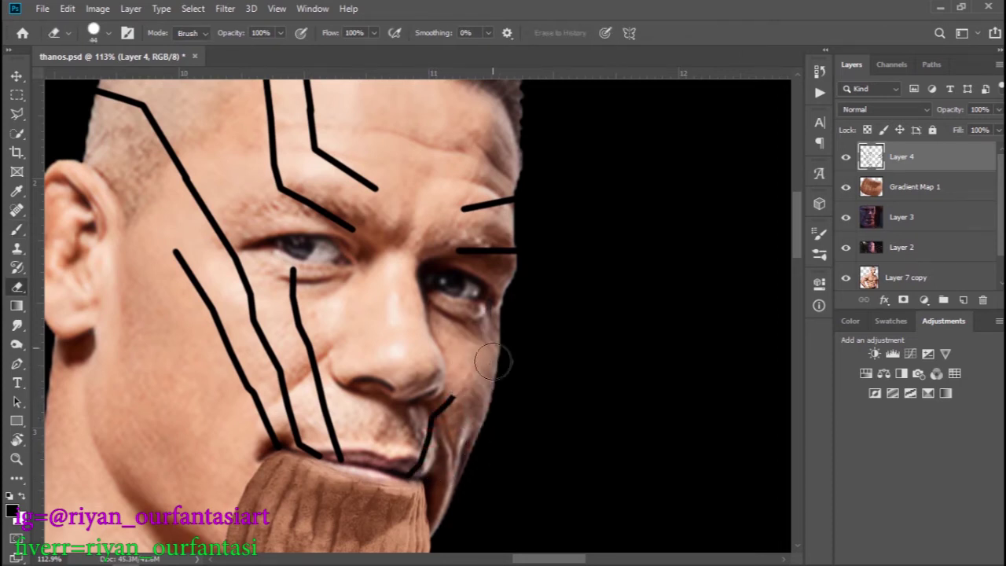
{"action": "key", "text": "b"}
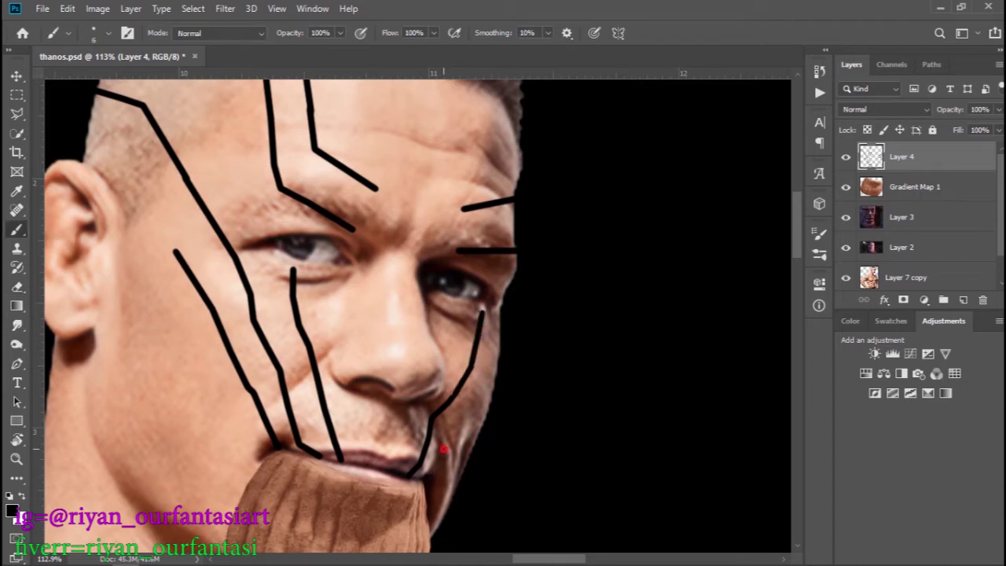
{"action": "left_click_drag", "start_coordinate": [476, 432], "coordinate": [434, 479]}
{"action": "scroll", "coordinate": [482, 380], "scroll_direction": "up", "scroll_amount": 2}
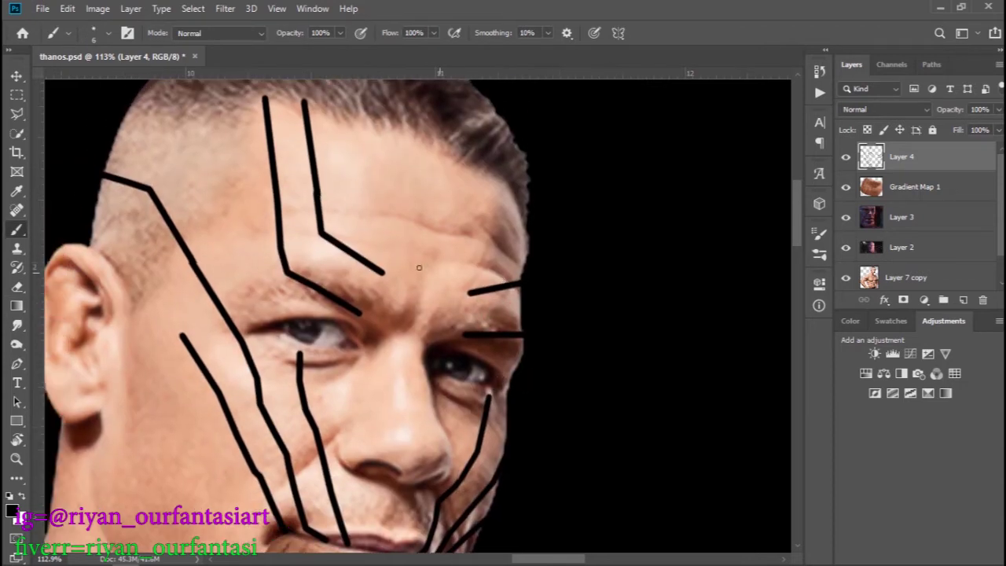
{"action": "scroll", "coordinate": [481, 279], "scroll_direction": "down", "scroll_amount": 3}
Step: Give Layer 4 a Bevel & Emboss with 792% depth and reduced size
{"action": "double_click", "coordinate": [980, 161]}
{"action": "mouse_move", "coordinate": [277, 17]}
{"action": "left_mouse_down"}
{"action": "mouse_move", "coordinate": [751, 110]}
{"action": "mouse_move", "coordinate": [439, 334]}
{"action": "left_mouse_up"}
{"action": "left_click_drag", "start_coordinate": [567, 336], "coordinate": [803, 107]}
{"action": "mouse_move", "coordinate": [736, 187]}
{"action": "left_mouse_down"}
{"action": "mouse_move", "coordinate": [720, 187]}
{"action": "mouse_move", "coordinate": [724, 217]}
{"action": "left_mouse_up"}
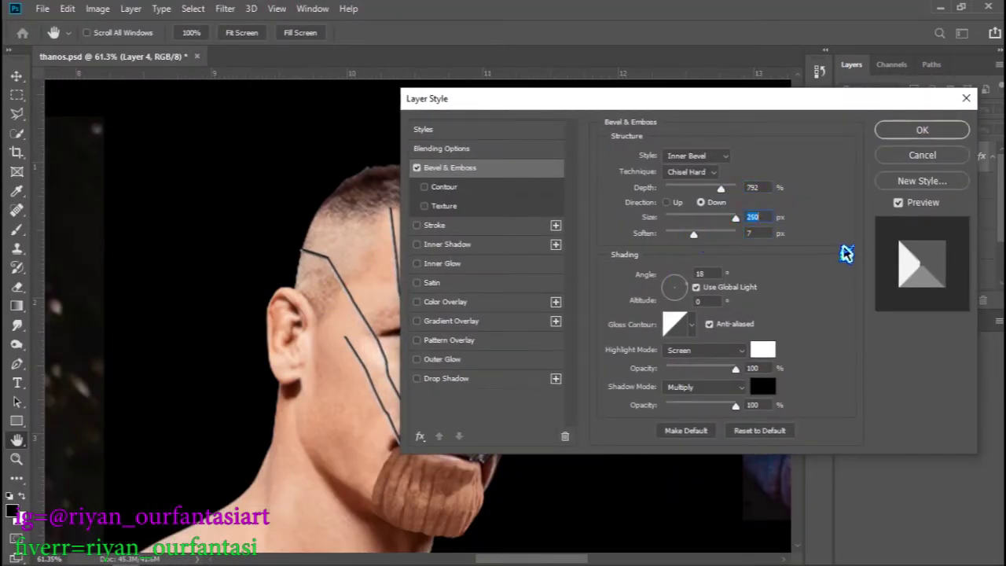
{"action": "left_click", "coordinate": [921, 130]}
Step: Add an Outer Glow effect to the ridge lines
{"action": "double_click", "coordinate": [952, 169]}
{"action": "left_click", "coordinate": [478, 359]}
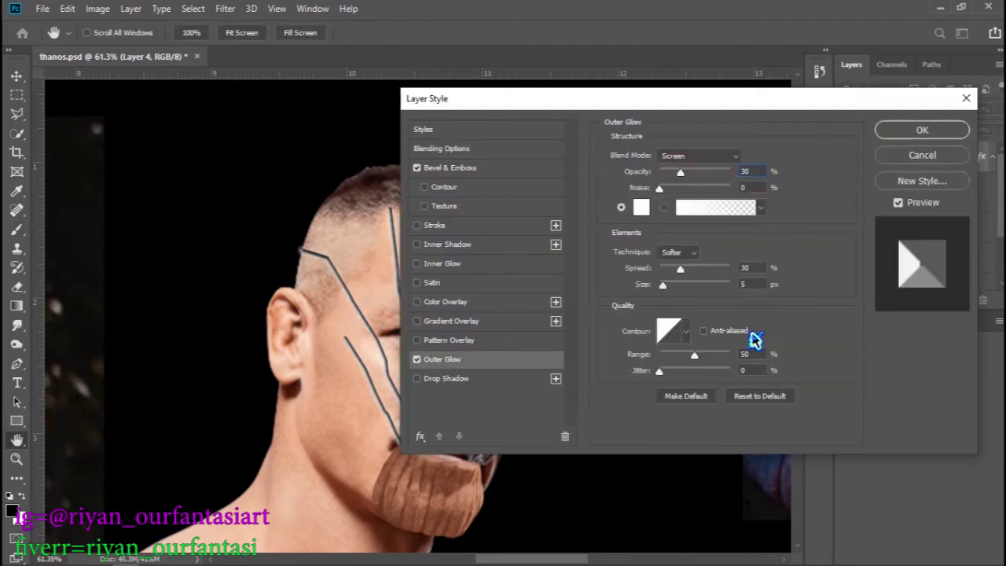
{"action": "left_click", "coordinate": [921, 130]}
Step: Try Overlay and Soft Light, then set the ridge layer's blend mode to Pin Light
{"action": "left_click", "coordinate": [903, 228]}
{"action": "left_click", "coordinate": [916, 157]}
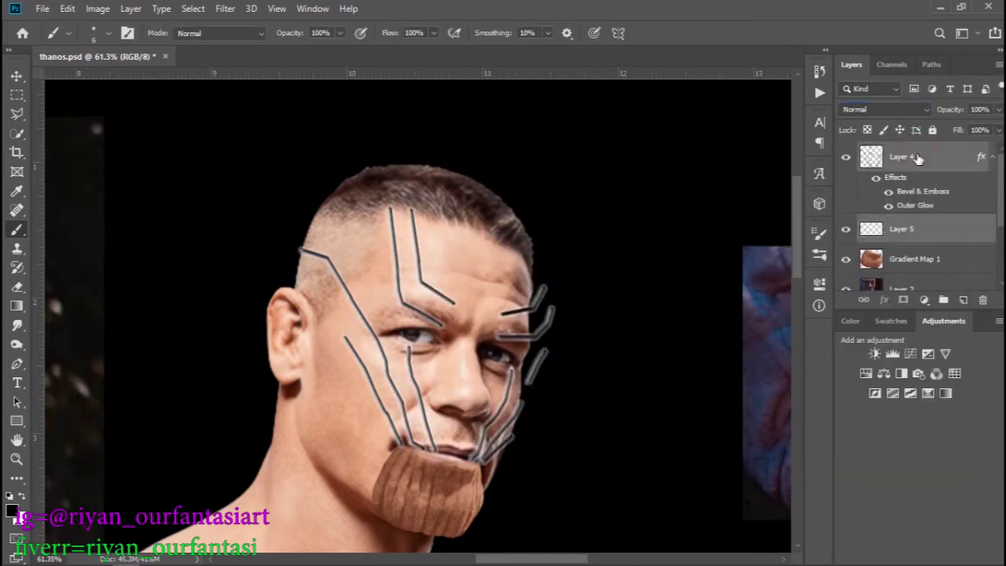
{"action": "left_click", "coordinate": [906, 110]}
{"action": "left_click", "coordinate": [883, 298]}
{"action": "scroll", "coordinate": [496, 406], "scroll_direction": "up", "scroll_amount": 2}
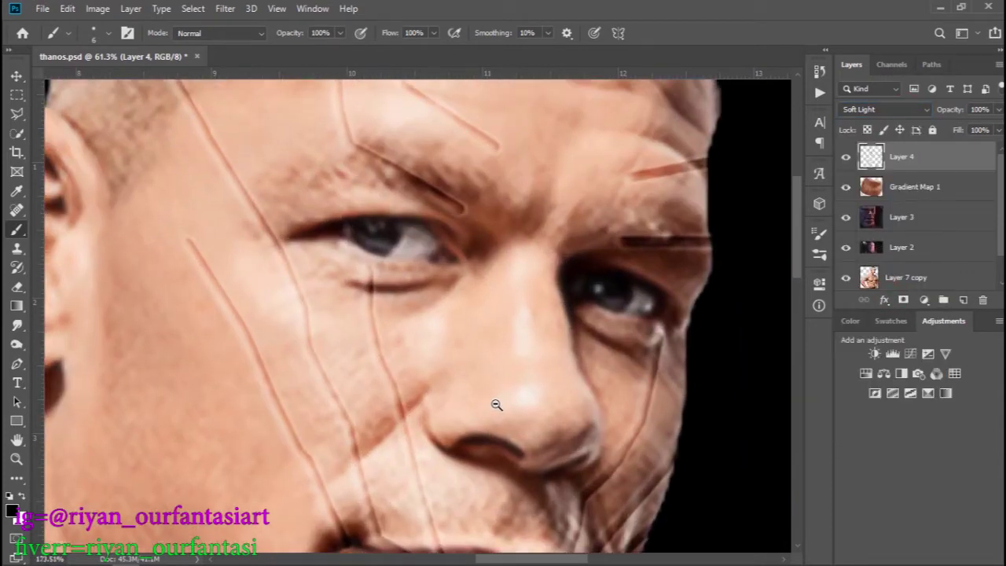
{"action": "left_click", "coordinate": [903, 109]}
{"action": "left_click", "coordinate": [864, 352]}
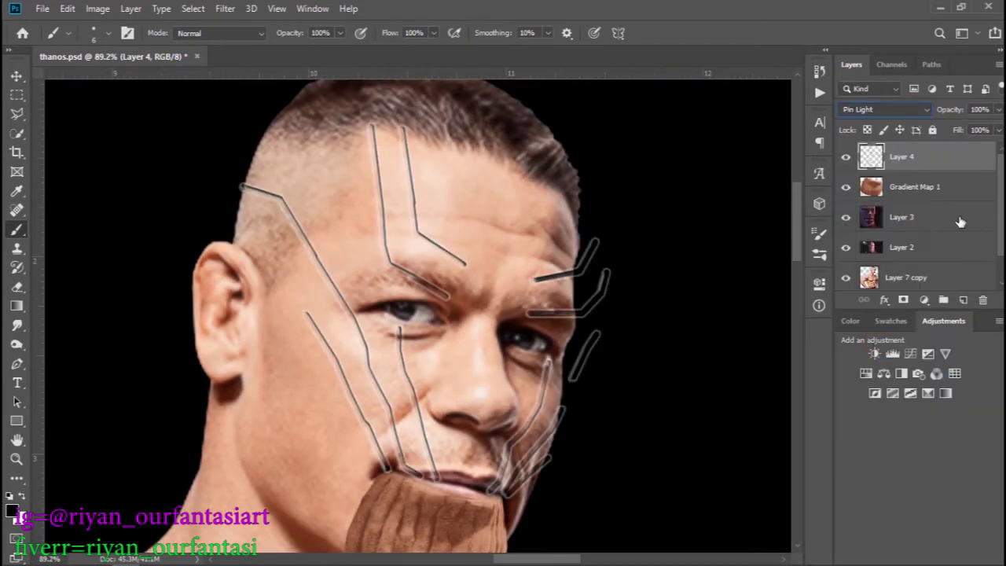
Step: Clip Layer 4 to Layer 7 copy and lower its opacity to 49%
{"action": "left_click_drag", "start_coordinate": [911, 157], "coordinate": [942, 263]}
{"action": "right_click", "coordinate": [943, 215]}
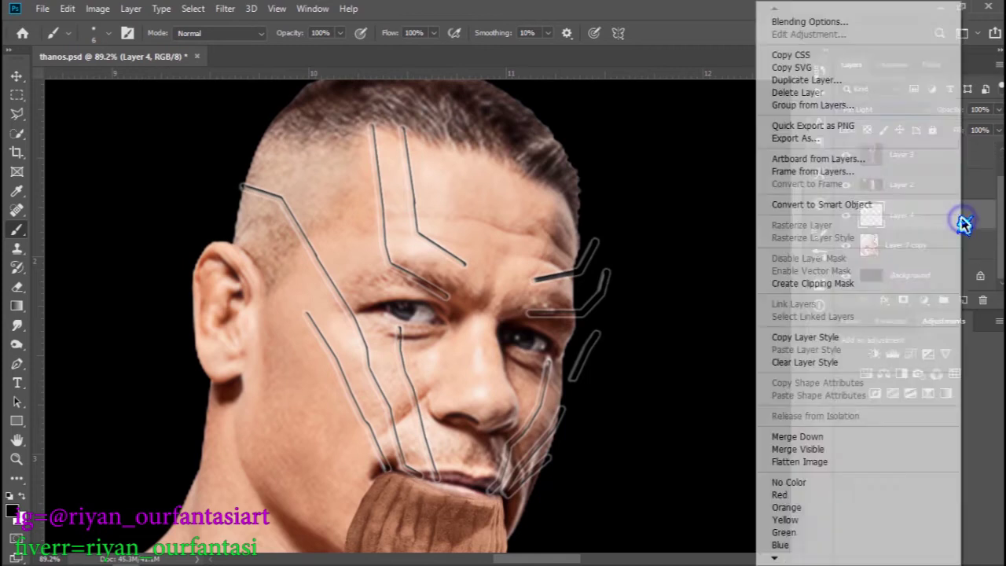
{"action": "left_click", "coordinate": [872, 283]}
{"action": "scroll", "coordinate": [537, 351], "scroll_direction": "down", "scroll_amount": 1}
{"action": "left_click", "coordinate": [998, 109]}
{"action": "left_click_drag", "start_coordinate": [992, 125], "coordinate": [962, 125]}
Step: Apply the Water Paper filter from the Filter Gallery to the ridge lines
{"action": "left_click", "coordinate": [224, 8]}
{"action": "left_click", "coordinate": [287, 70]}
{"action": "left_click", "coordinate": [692, 318]}
{"action": "key", "text": "Return"}
{"action": "scroll", "coordinate": [485, 337], "scroll_direction": "up", "scroll_amount": 3}
{"action": "scroll", "coordinate": [461, 303], "scroll_direction": "down", "scroll_amount": 2}
{"action": "scroll", "coordinate": [461, 297], "scroll_direction": "up", "scroll_amount": 1}
{"action": "scroll", "coordinate": [461, 297], "scroll_direction": "down", "scroll_amount": 2}
{"action": "scroll", "coordinate": [472, 314], "scroll_direction": "down", "scroll_amount": 3}
{"action": "left_click", "coordinate": [998, 109]}
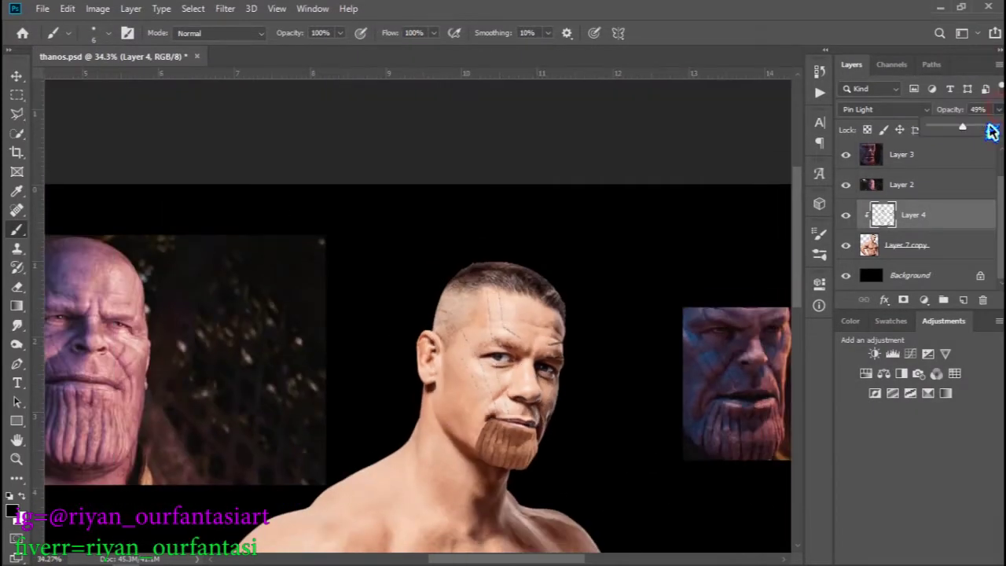
{"action": "scroll", "coordinate": [938, 212], "scroll_direction": "up", "scroll_amount": 2}
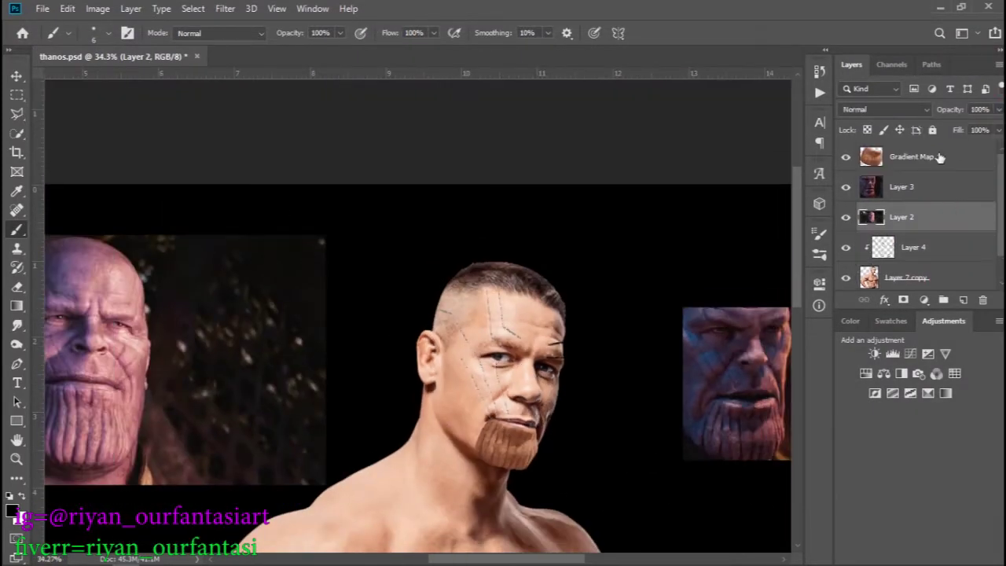
Step: Move Gradient Map 1 down onto the Layer 7 copy face photo
{"action": "left_click", "coordinate": [956, 159]}
{"action": "left_click_drag", "start_coordinate": [956, 159], "coordinate": [957, 262]}
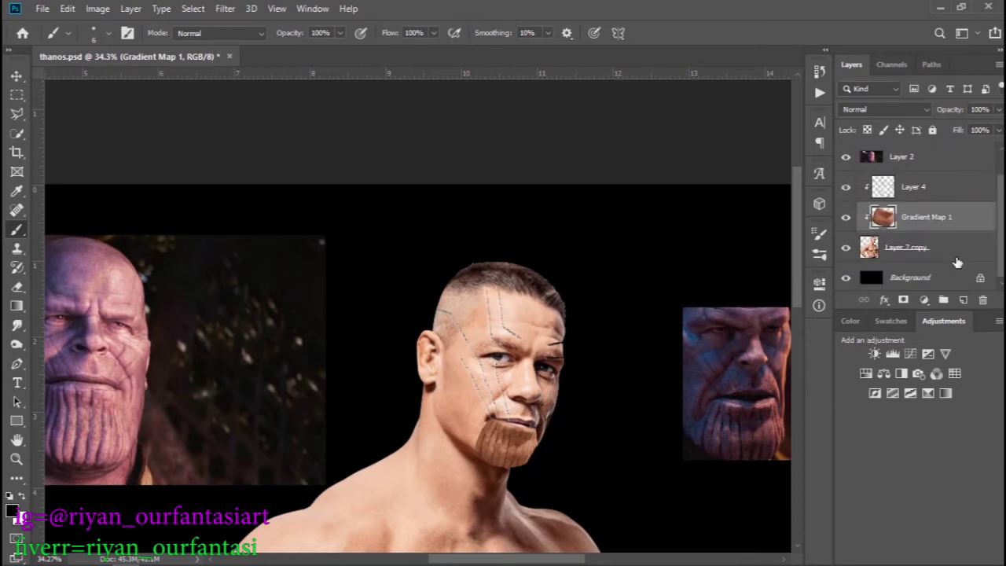
{"action": "left_click", "coordinate": [957, 261]}
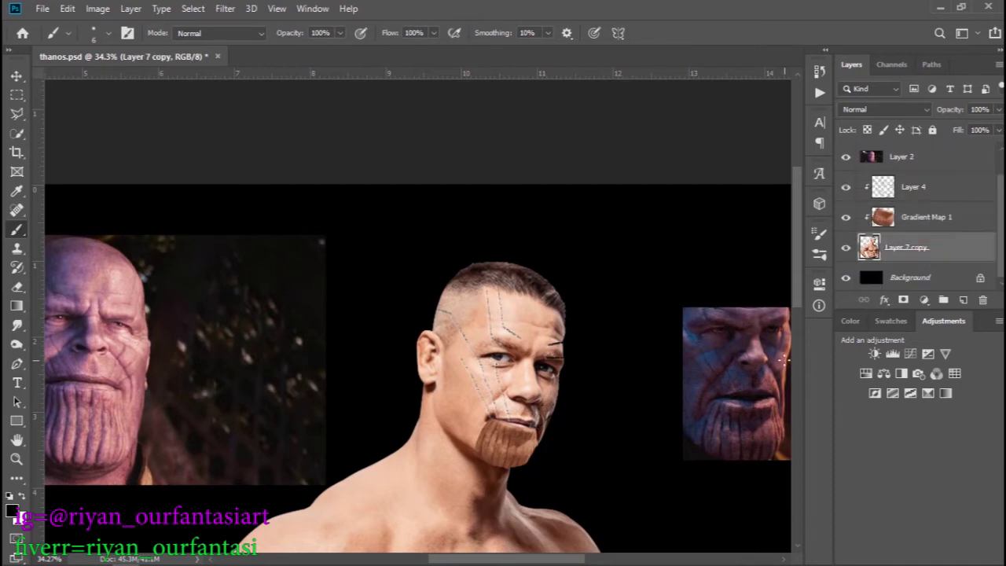
{"action": "scroll", "coordinate": [533, 487], "scroll_direction": "up", "scroll_amount": 3}
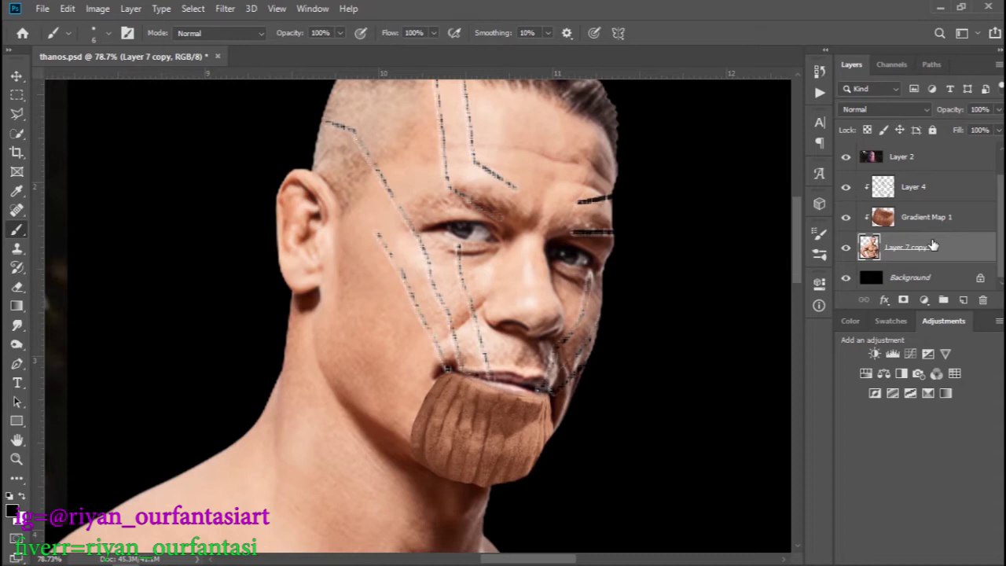
{"action": "scroll", "coordinate": [607, 233], "scroll_direction": "up", "scroll_amount": 5}
{"action": "scroll", "coordinate": [550, 217], "scroll_direction": "down", "scroll_amount": 3}
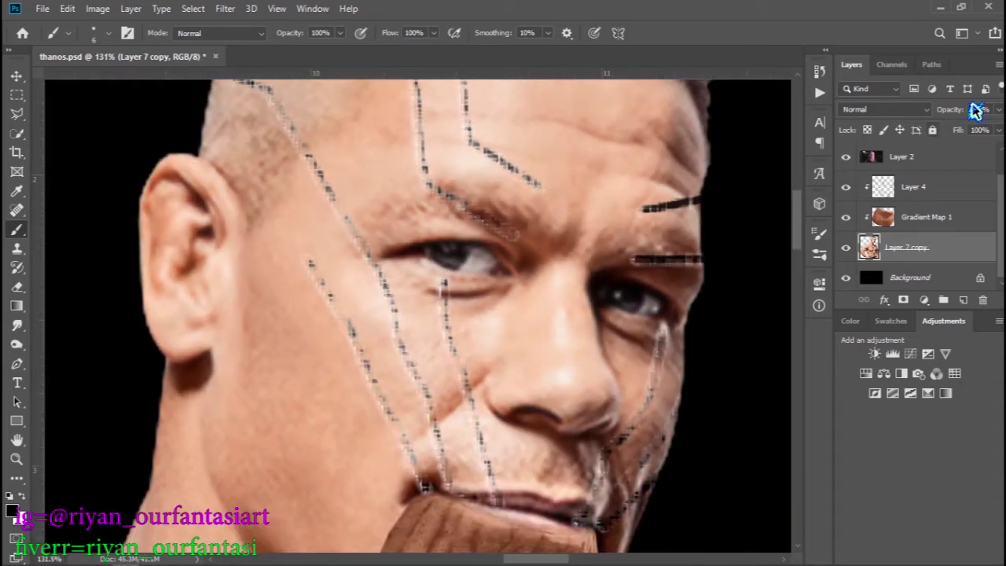
Step: Set Layer 4 to 53% opacity and restack Gradient Map 1 above it
{"action": "key", "text": "alt+bracketright"}
{"action": "scroll", "coordinate": [416, 314], "scroll_direction": "down", "scroll_amount": 5}
{"action": "mouse_move", "coordinate": [948, 218]}
{"action": "left_mouse_down"}
{"action": "mouse_move", "coordinate": [955, 266]}
{"action": "mouse_move", "coordinate": [955, 177]}
{"action": "left_mouse_up"}
{"action": "scroll", "coordinate": [586, 387], "scroll_direction": "down", "scroll_amount": 3}
{"action": "scroll", "coordinate": [587, 387], "scroll_direction": "down", "scroll_amount": 2}
{"action": "left_click", "coordinate": [933, 246]}
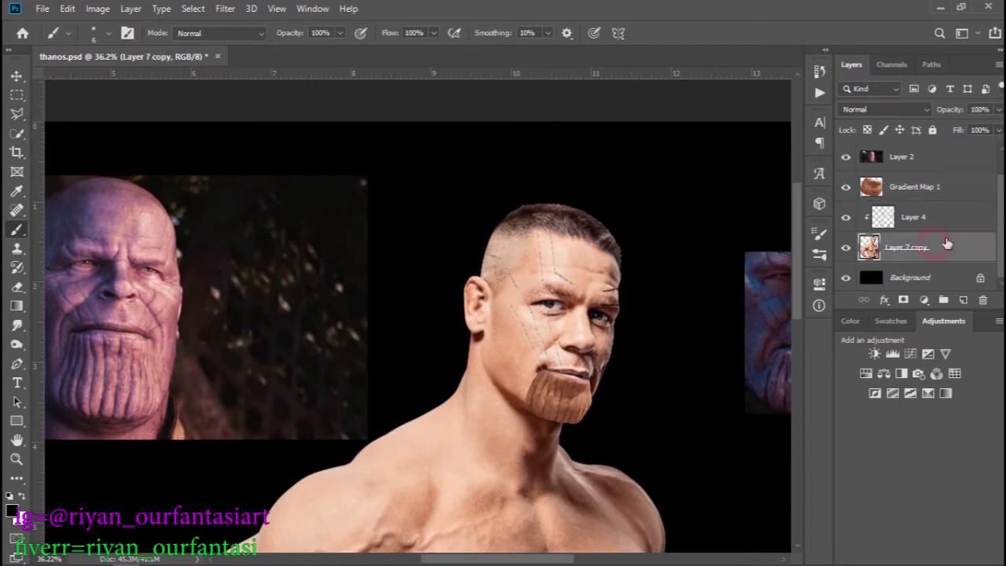
Step: Darken the figure with a pulled-down Curves layer and add a purple Solid Color fill sampled from Thanos's skin
{"action": "left_click", "coordinate": [910, 353]}
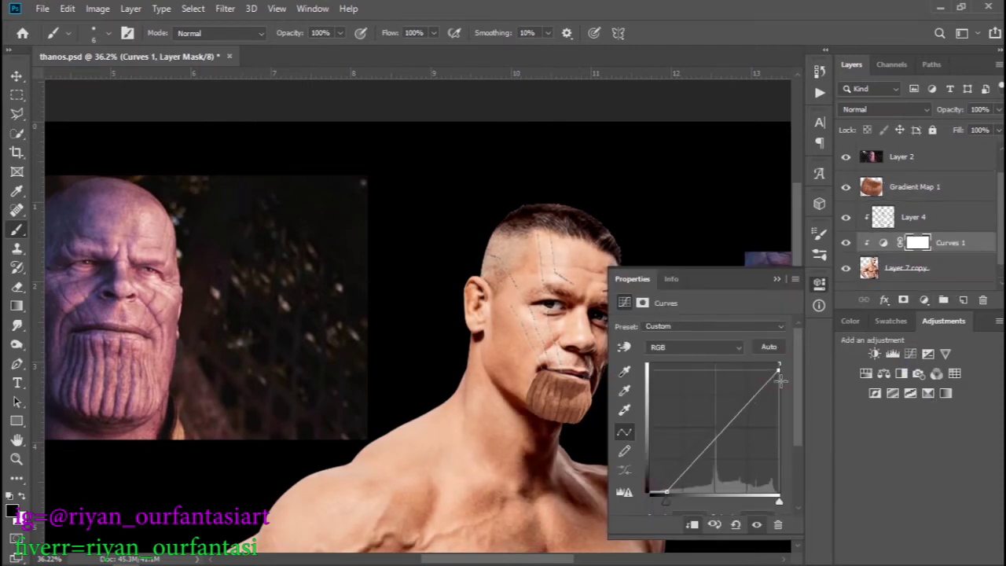
{"action": "left_click_drag", "start_coordinate": [780, 380], "coordinate": [777, 440]}
{"action": "left_click", "coordinate": [924, 299]}
{"action": "left_click", "coordinate": [903, 41]}
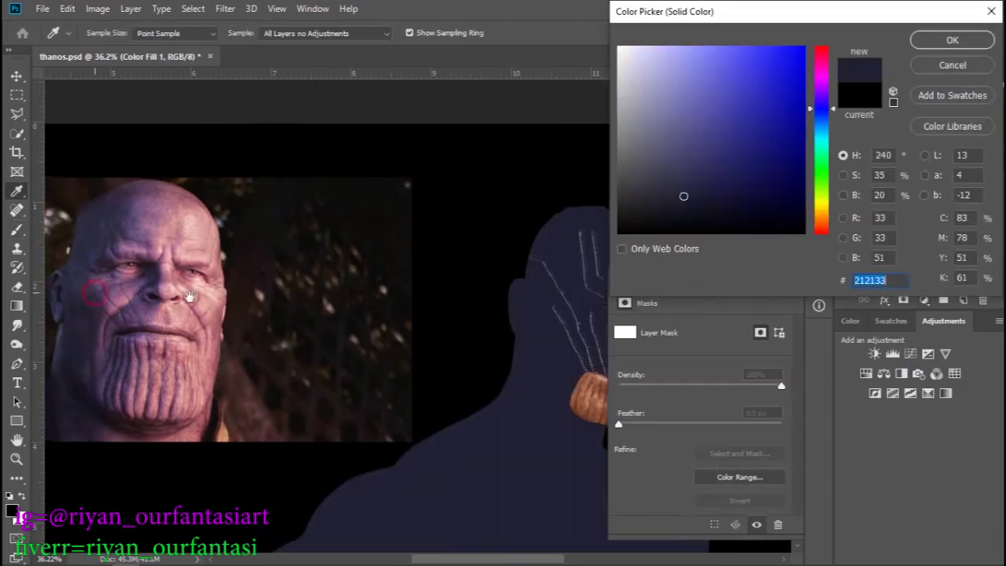
{"action": "left_click", "coordinate": [190, 297]}
{"action": "left_click", "coordinate": [952, 40]}
Step: Change the purple fill's blend mode so it tints the skin lavender
{"action": "left_click", "coordinate": [883, 109]}
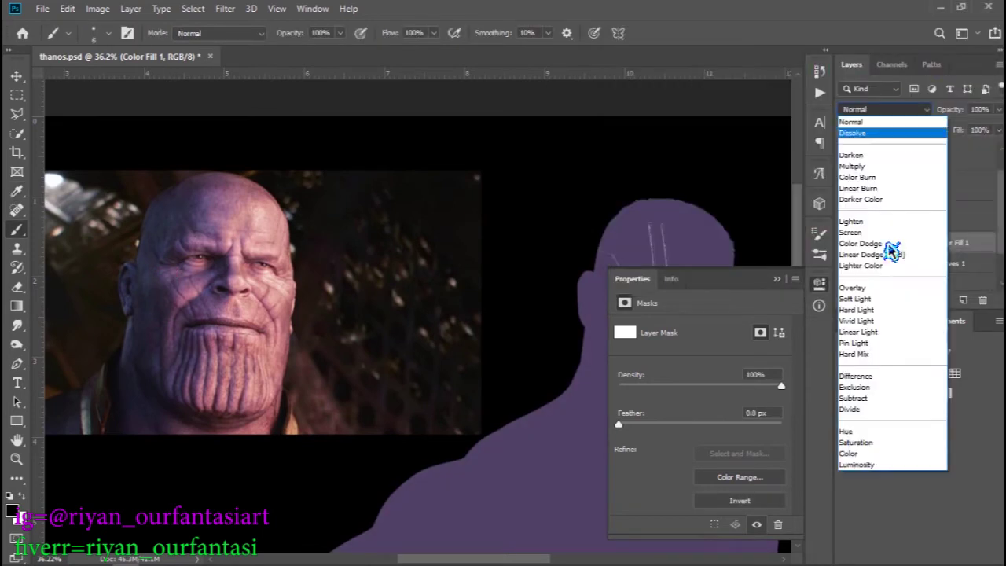
{"action": "left_click", "coordinate": [848, 454]}
{"action": "left_click", "coordinate": [776, 279]}
{"action": "left_click", "coordinate": [931, 235]}
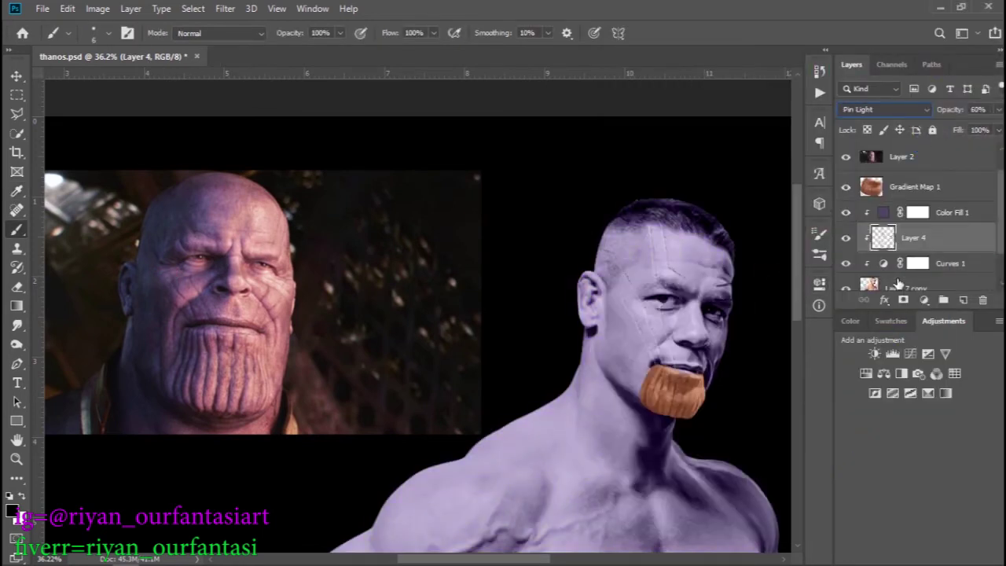
{"action": "scroll", "coordinate": [676, 330], "scroll_direction": "up", "scroll_amount": 5}
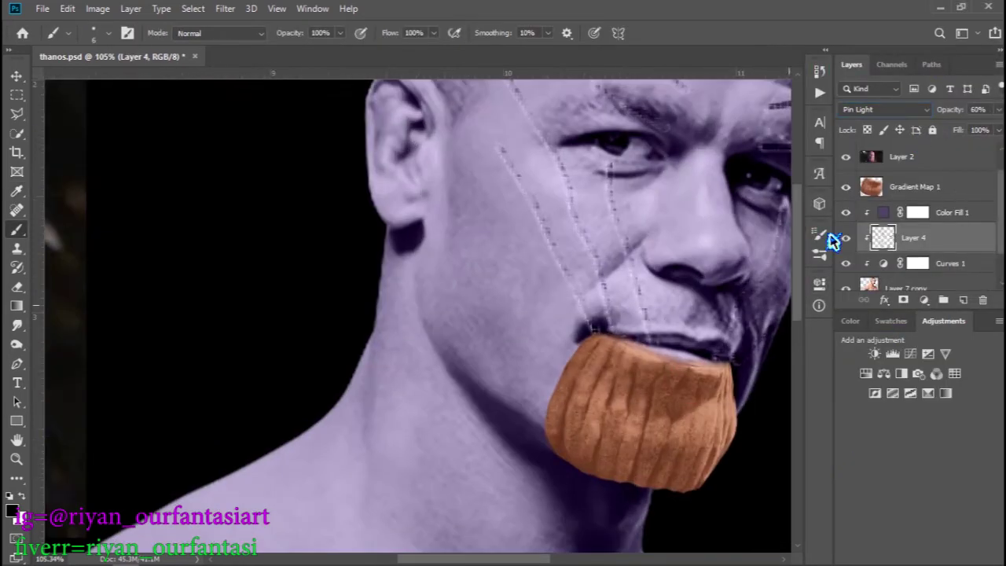
Step: Erase the chin texture's lower right edge and move Gradient Map 1 below Color Fill 1
{"action": "left_click", "coordinate": [915, 186]}
{"action": "key", "text": "e"}
{"action": "left_click_drag", "start_coordinate": [751, 420], "coordinate": [712, 504]}
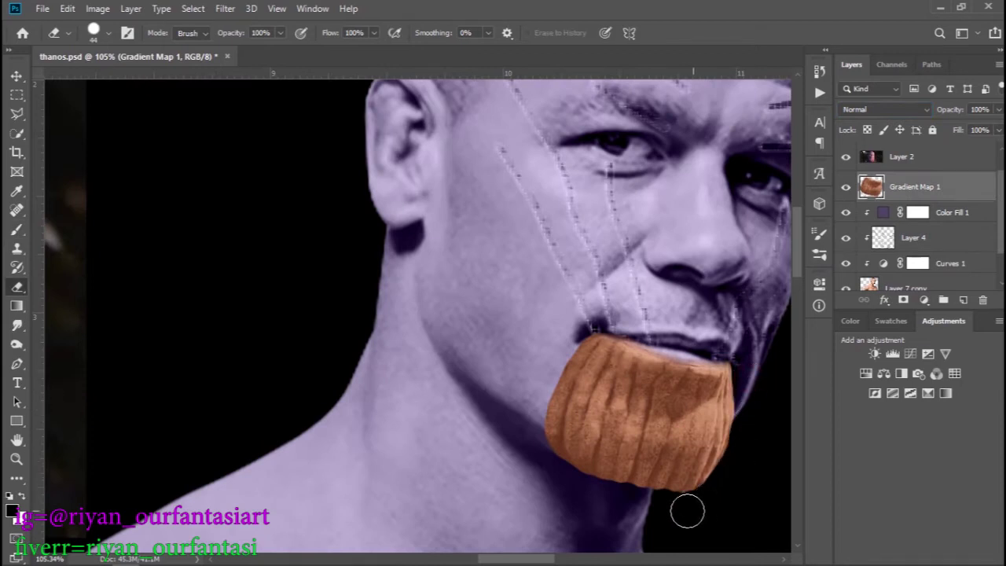
{"action": "left_click_drag", "start_coordinate": [942, 186], "coordinate": [948, 222]}
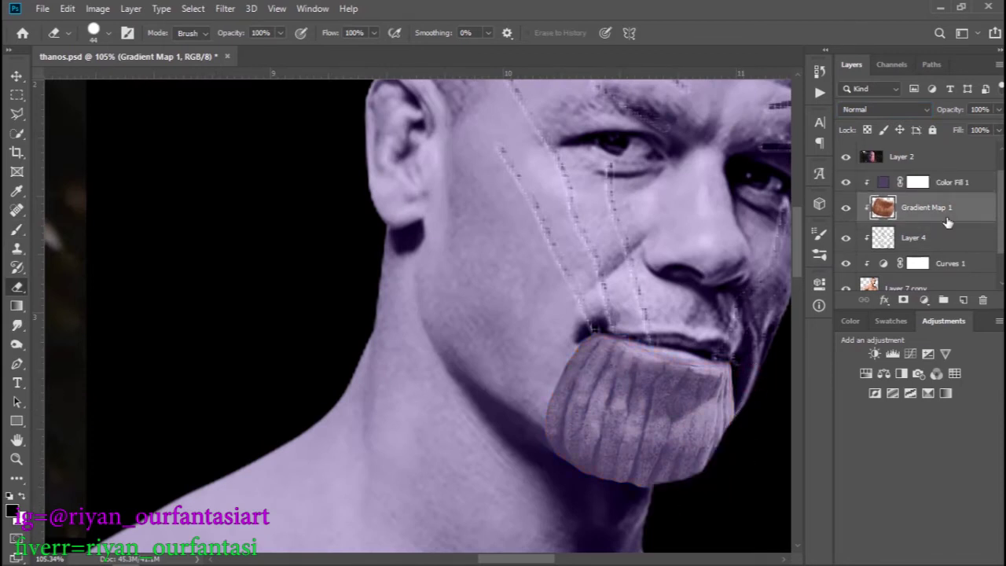
{"action": "scroll", "coordinate": [947, 223], "scroll_direction": "down", "scroll_amount": 1}
Step: Load the chin shape as a selection and set a 21 px brush to reveal the striped texture
{"action": "left_click", "coordinate": [911, 258]}
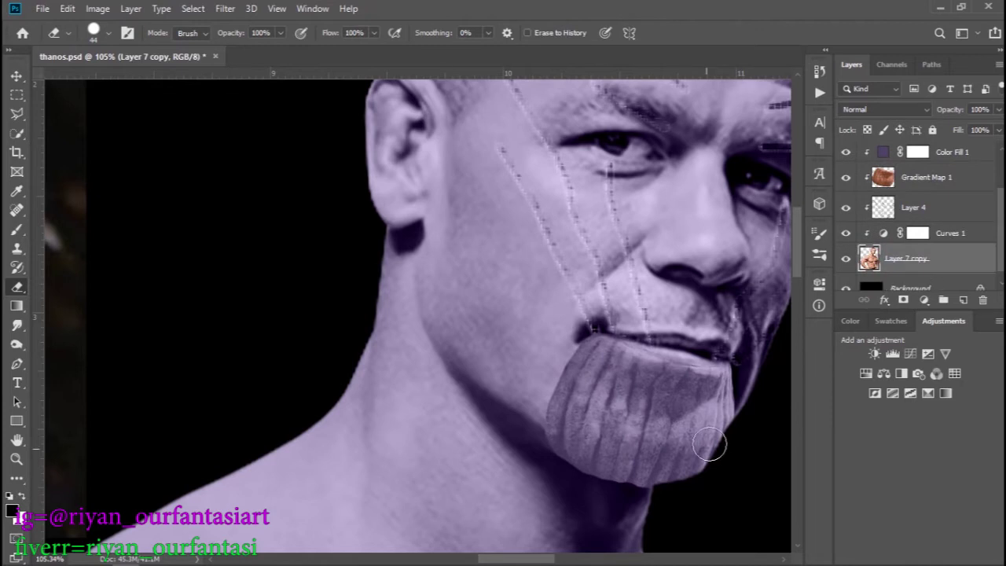
{"action": "left_click", "coordinate": [883, 206], "text": "ctrl"}
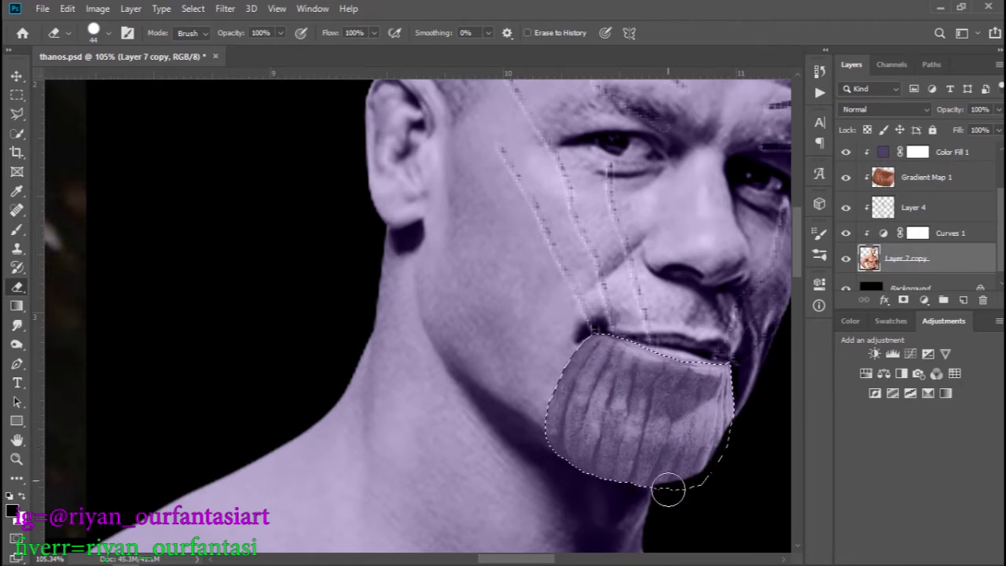
{"action": "left_click", "coordinate": [846, 177]}
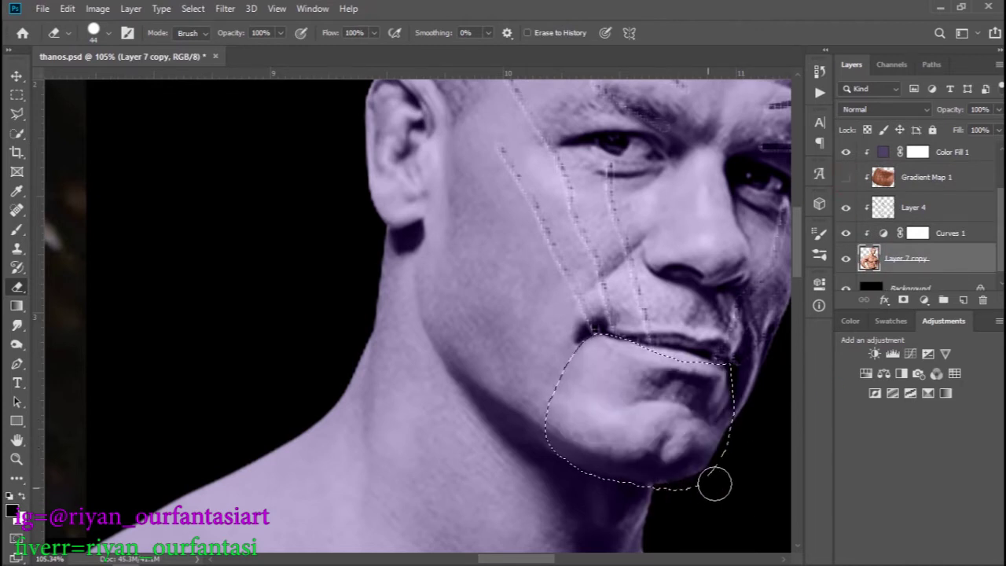
{"action": "key", "text": "b"}
{"action": "right_click", "coordinate": [740, 437]}
{"action": "left_click_drag", "start_coordinate": [823, 367], "coordinate": [824, 366]}
{"action": "left_click", "coordinate": [729, 438]}
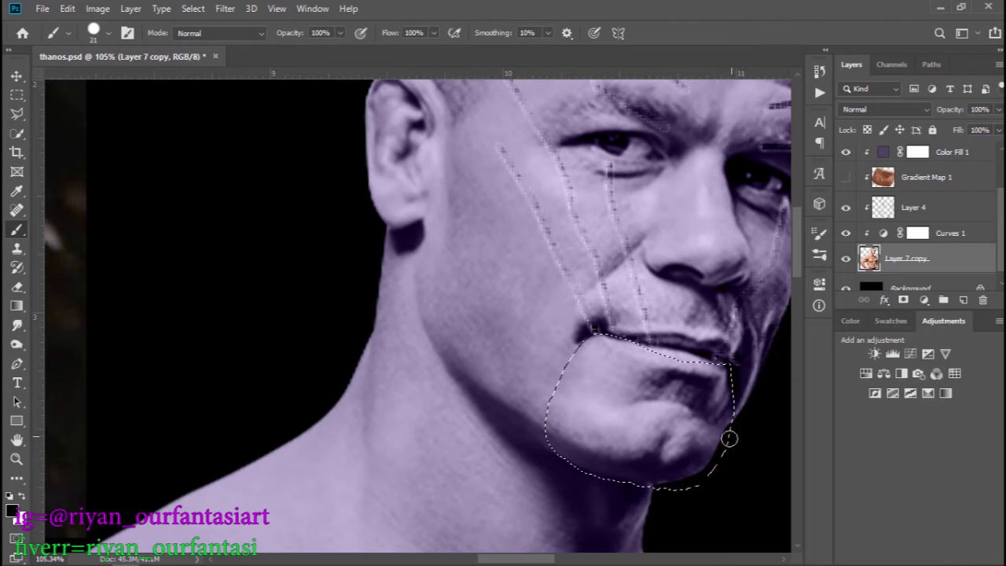
{"action": "key", "text": "ctrl+z"}
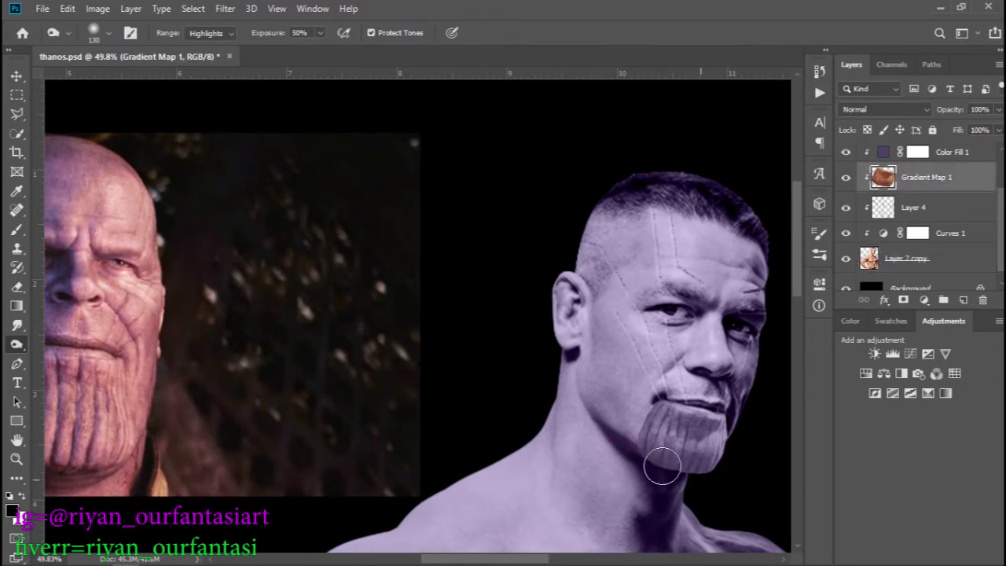
Step: Dodge the chin highlights at 50% exposure to brighten the striped ridges
{"action": "left_click_drag", "start_coordinate": [661, 437], "coordinate": [672, 428]}
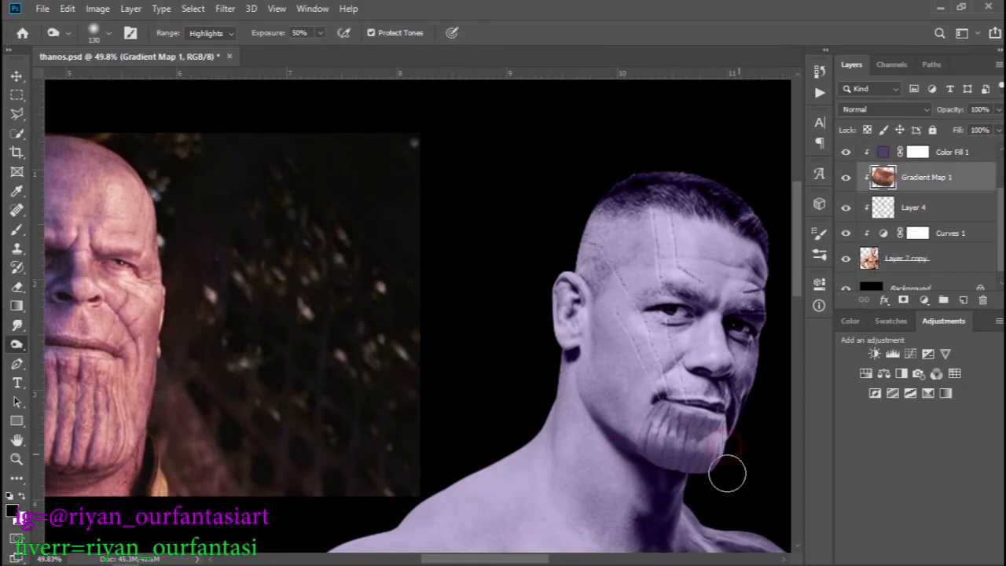
{"action": "scroll", "coordinate": [736, 411], "scroll_direction": "down", "scroll_amount": 1}
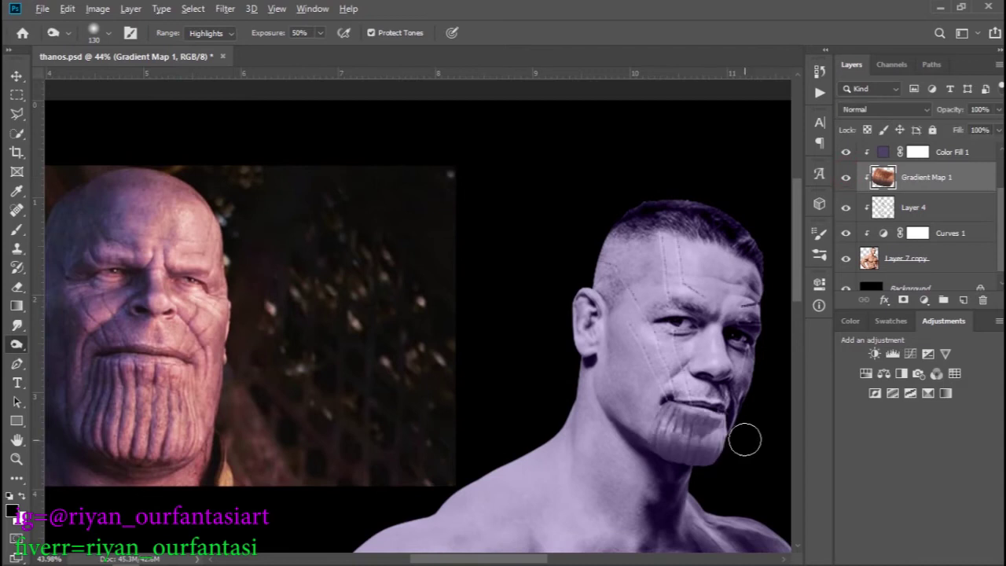
{"action": "scroll", "coordinate": [757, 443], "scroll_direction": "up", "scroll_amount": 3}
{"action": "scroll", "coordinate": [695, 472], "scroll_direction": "down", "scroll_amount": 4}
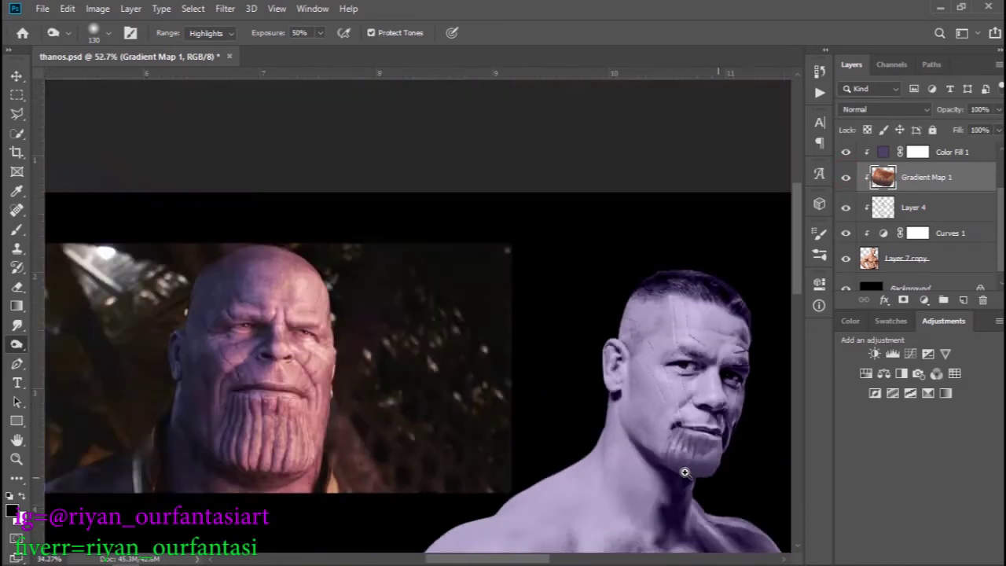
{"action": "scroll", "coordinate": [676, 408], "scroll_direction": "up", "scroll_amount": 4}
{"action": "scroll", "coordinate": [435, 328], "scroll_direction": "down", "scroll_amount": 3}
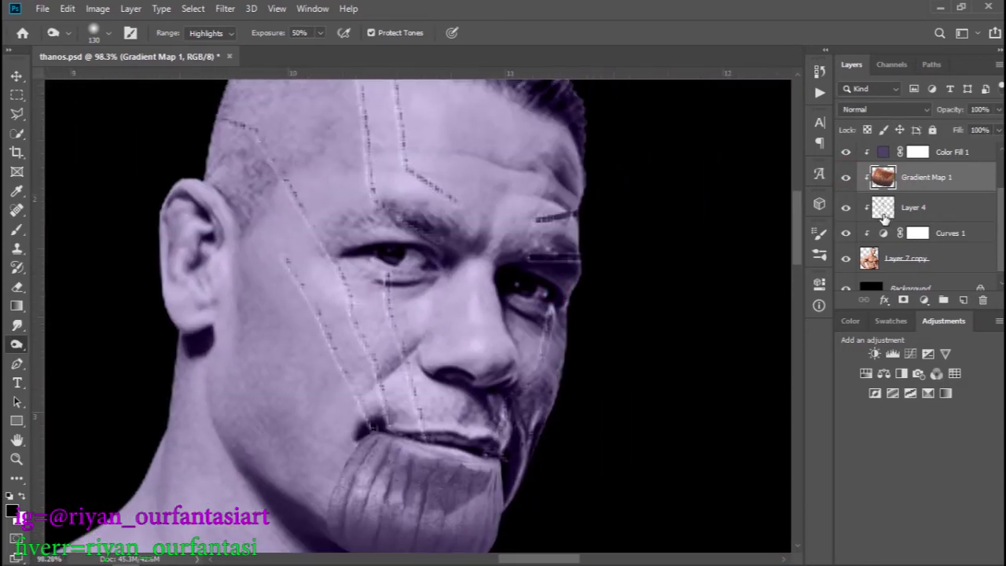
Step: Toggle Gradient Map 1 visibility to compare the chin before and after
{"action": "left_click", "coordinate": [845, 177]}
{"action": "left_click", "coordinate": [845, 178]}
{"action": "left_click", "coordinate": [845, 177]}
{"action": "left_click", "coordinate": [845, 177]}
{"action": "scroll", "coordinate": [471, 338], "scroll_direction": "down", "scroll_amount": 4}
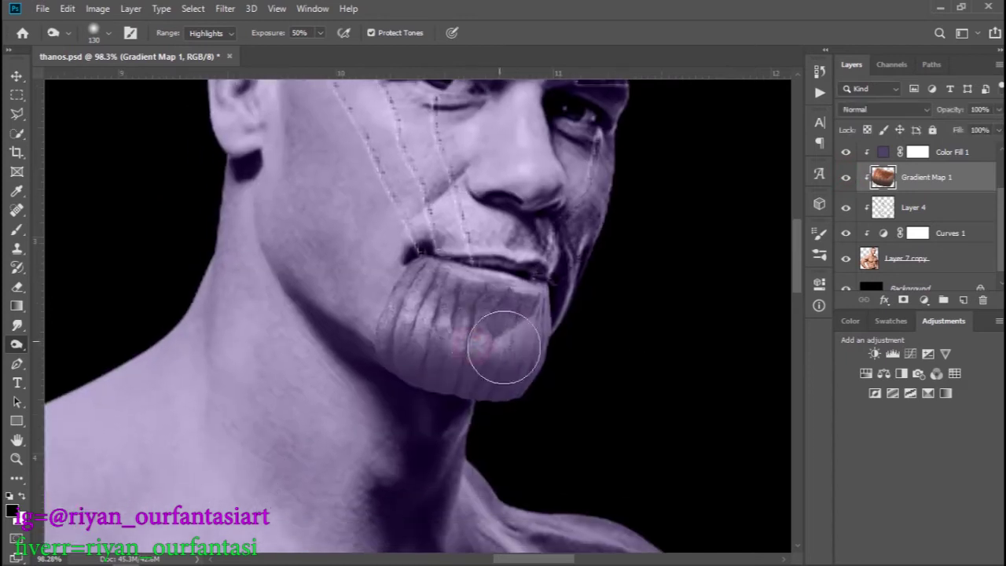
{"action": "scroll", "coordinate": [448, 278], "scroll_direction": "down", "scroll_amount": 5}
{"action": "scroll", "coordinate": [510, 314], "scroll_direction": "up", "scroll_amount": 1}
{"action": "scroll", "coordinate": [550, 315], "scroll_direction": "down", "scroll_amount": 1}
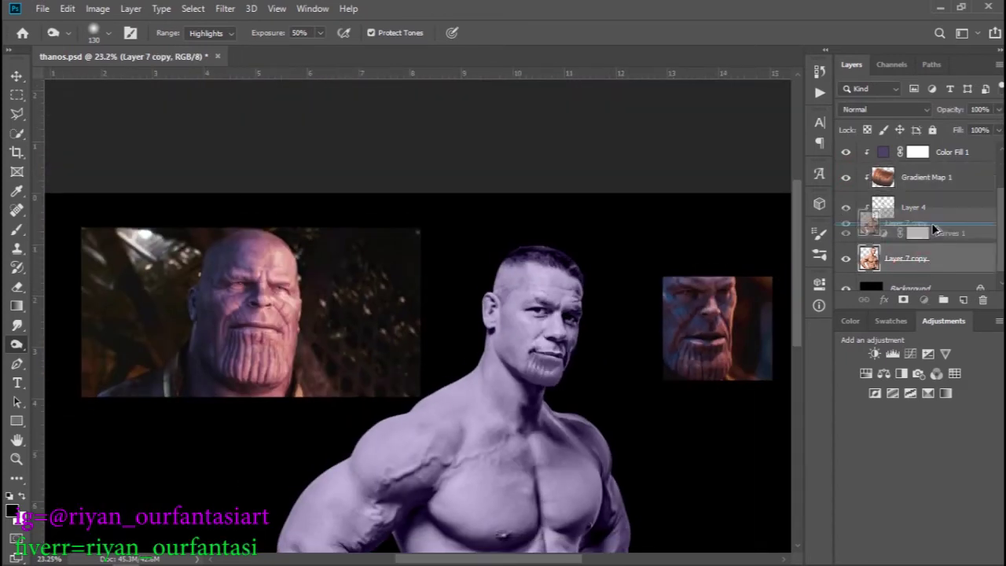
Step: Duplicate Layer 7 copy, apply the Water Paper filter, and set the copy to Multiply
{"action": "left_click", "coordinate": [904, 258]}
{"action": "key", "text": "ctrl+j"}
{"action": "left_click", "coordinate": [225, 8]}
{"action": "left_click", "coordinate": [265, 69]}
{"action": "key", "text": "Return"}
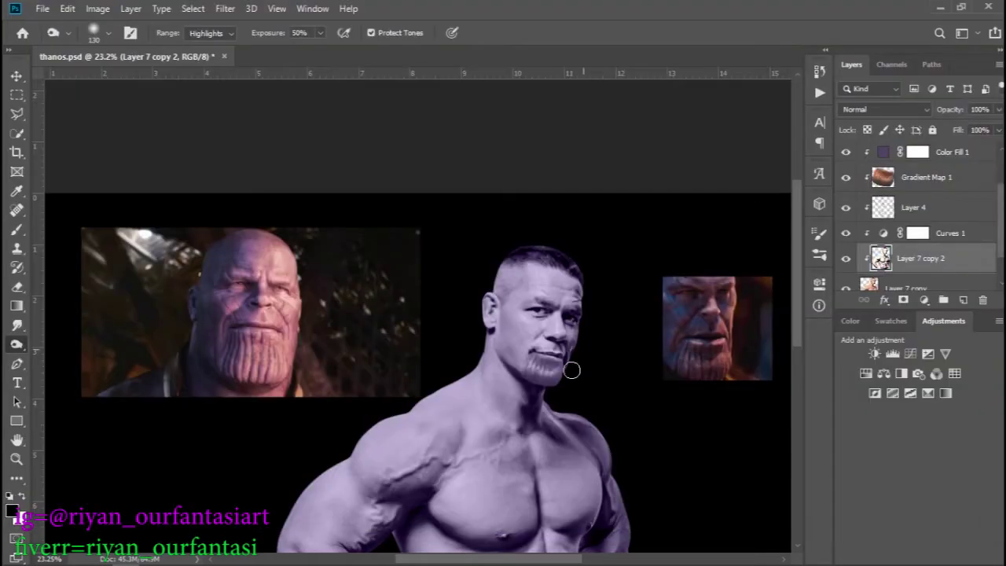
{"action": "left_click", "coordinate": [910, 110]}
{"action": "left_click", "coordinate": [864, 162]}
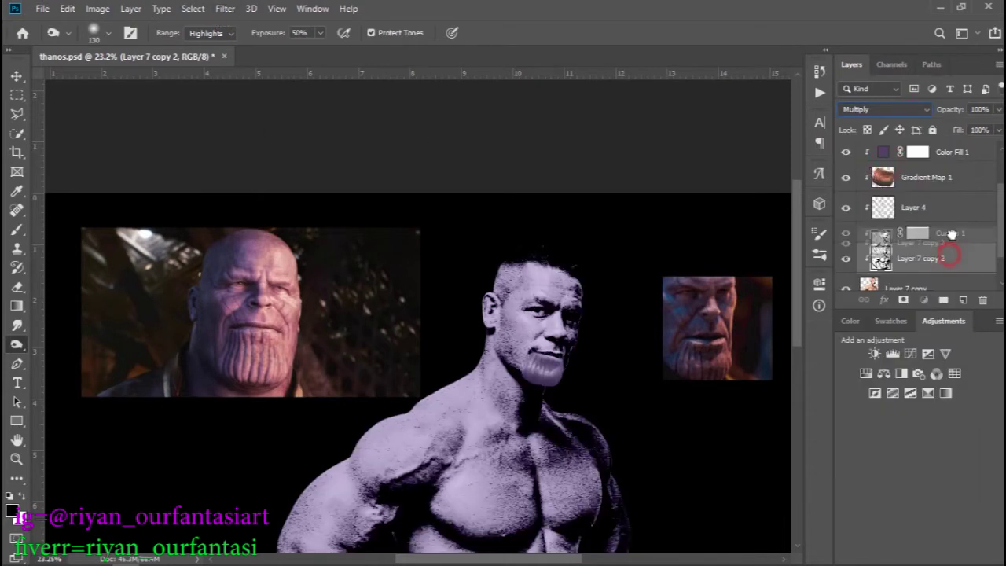
Step: Place Layer 7 copy 2 under Color Fill 1 with Layer 4 above, Gaussian-blur it, and set opacity 47%
{"action": "left_click_drag", "start_coordinate": [943, 258], "coordinate": [972, 177]}
{"action": "left_click_drag", "start_coordinate": [942, 240], "coordinate": [931, 174]}
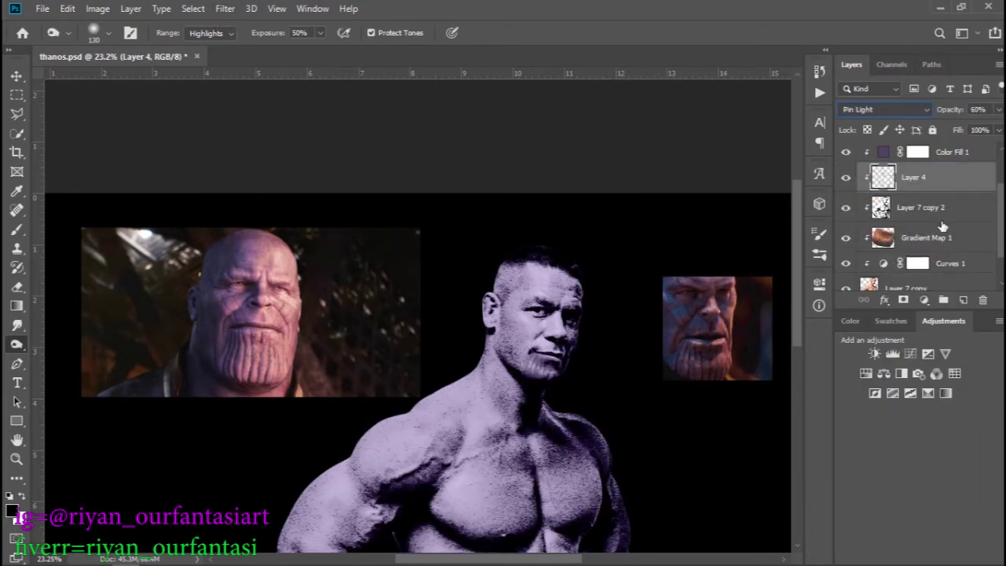
{"action": "left_click", "coordinate": [923, 208]}
{"action": "left_click", "coordinate": [225, 9]}
{"action": "left_click", "coordinate": [444, 231]}
{"action": "left_click", "coordinate": [636, 134]}
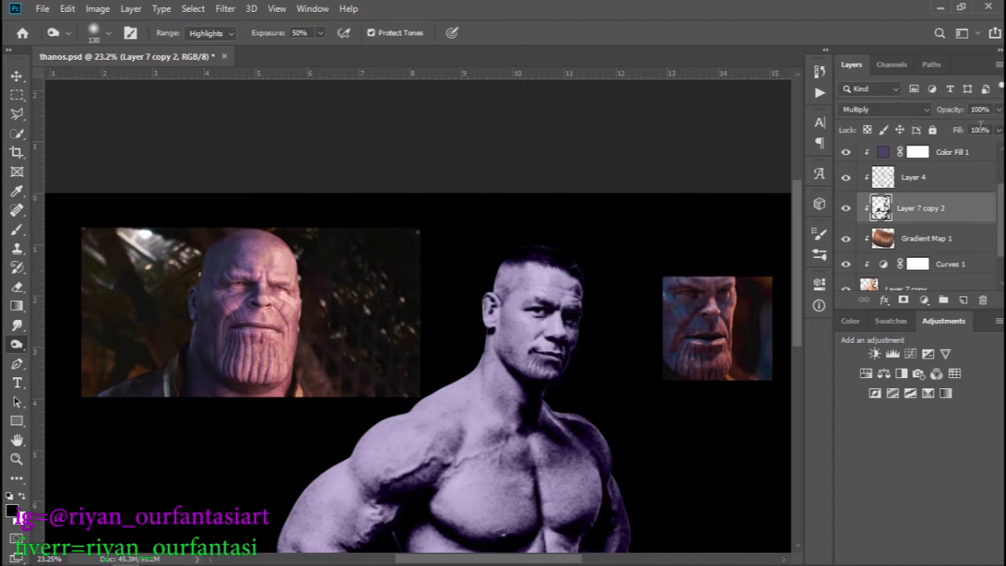
{"action": "left_click_drag", "start_coordinate": [998, 110], "coordinate": [971, 131]}
Step: Add a layer mask to Layer 7 copy 2
{"action": "scroll", "coordinate": [671, 411], "scroll_direction": "up", "scroll_amount": 5}
{"action": "scroll", "coordinate": [655, 410], "scroll_direction": "down", "scroll_amount": 3}
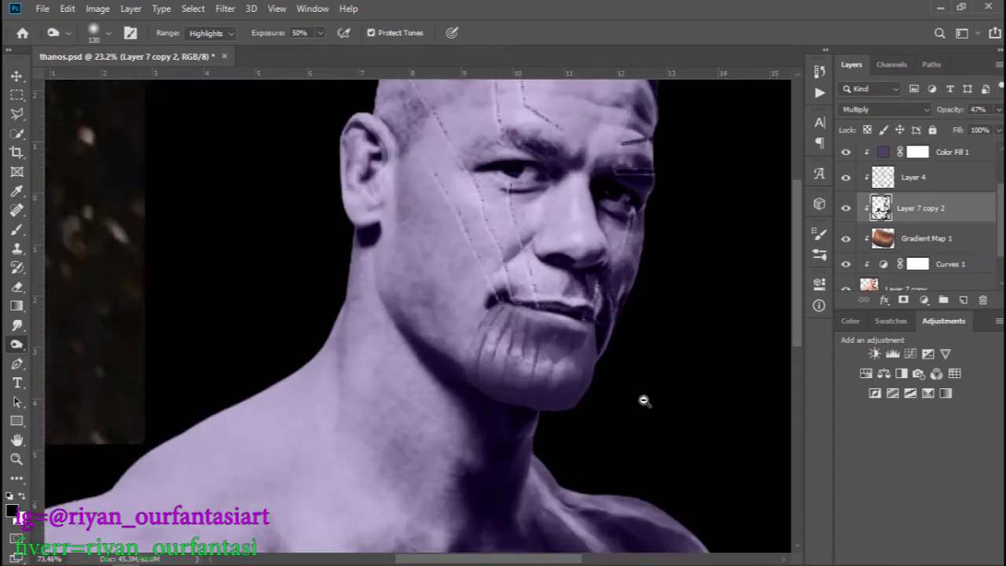
{"action": "scroll", "coordinate": [631, 391], "scroll_direction": "down", "scroll_amount": 3}
{"action": "scroll", "coordinate": [583, 408], "scroll_direction": "up", "scroll_amount": 5}
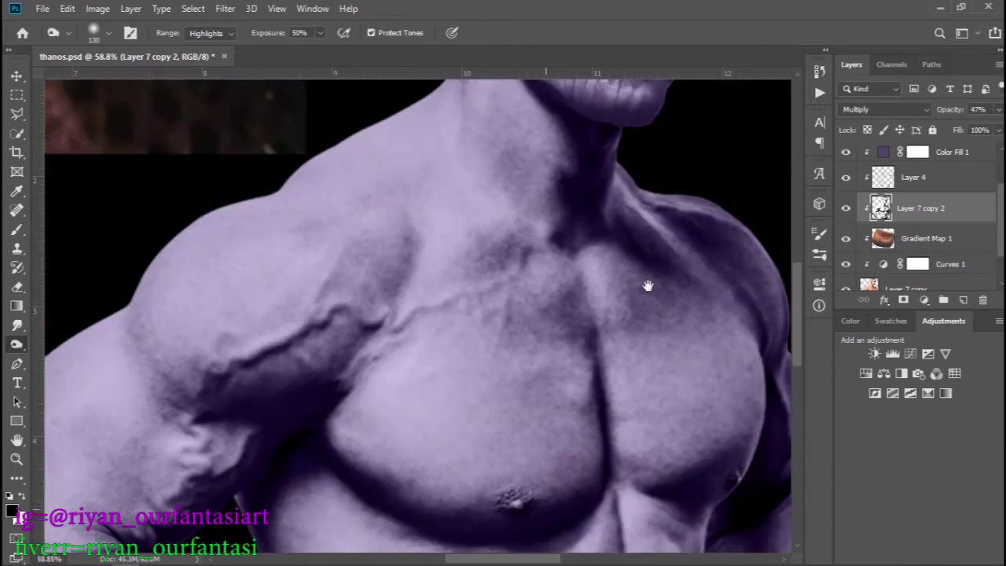
{"action": "scroll", "coordinate": [647, 285], "scroll_direction": "down", "scroll_amount": 5}
{"action": "scroll", "coordinate": [579, 184], "scroll_direction": "up", "scroll_amount": 4}
{"action": "left_click", "coordinate": [923, 300]}
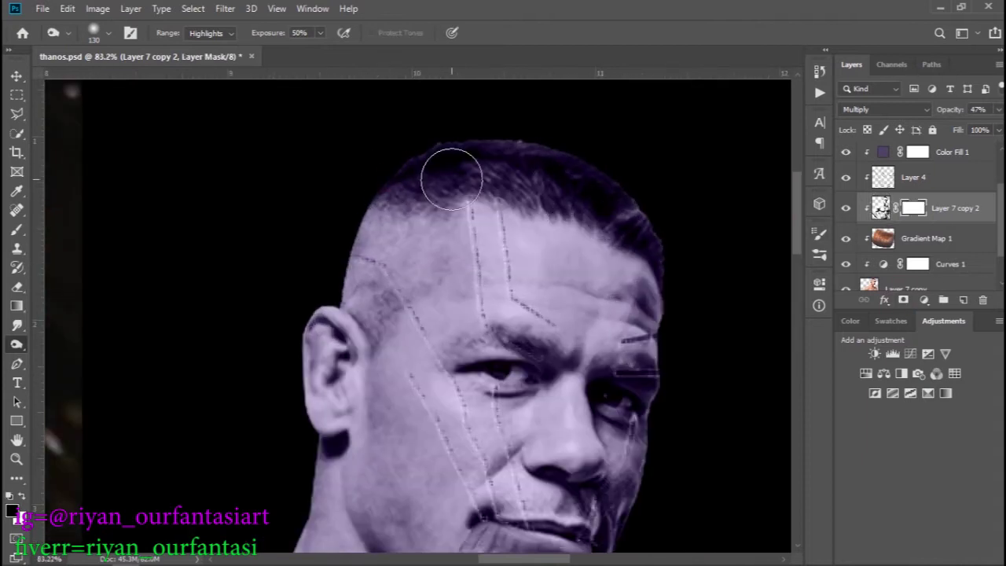
Step: Switch to the Brush and pick a soft brush tip for painting the mask
{"action": "key", "text": "b"}
{"action": "right_click", "coordinate": [652, 233]}
{"action": "key", "text": "Return"}
{"action": "scroll", "coordinate": [653, 293], "scroll_direction": "down", "scroll_amount": 5}
{"action": "scroll", "coordinate": [629, 119], "scroll_direction": "down", "scroll_amount": 3}
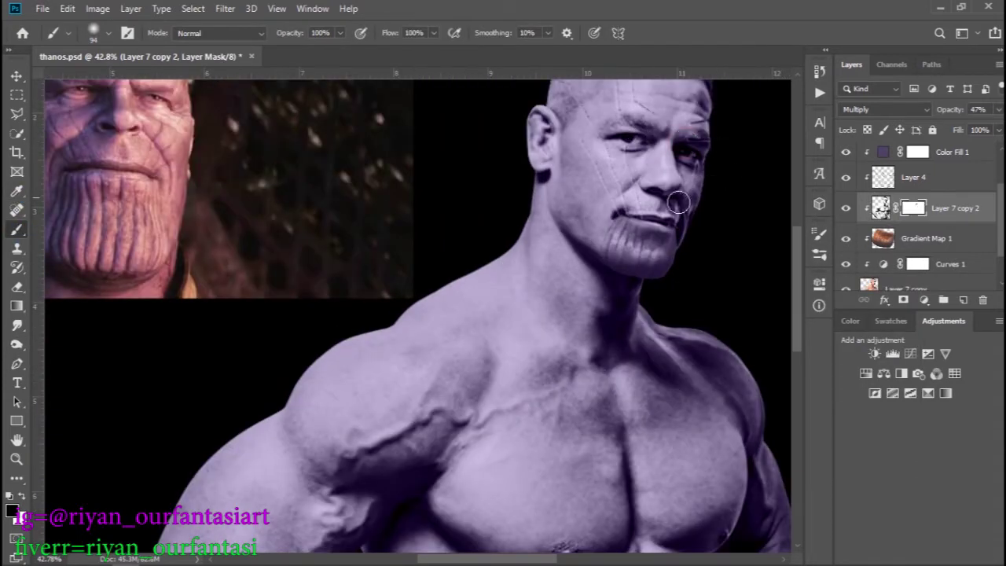
{"action": "scroll", "coordinate": [628, 275], "scroll_direction": "down", "scroll_amount": 5}
{"action": "scroll", "coordinate": [584, 352], "scroll_direction": "up", "scroll_amount": 6}
{"action": "scroll", "coordinate": [487, 299], "scroll_direction": "up", "scroll_amount": 1}
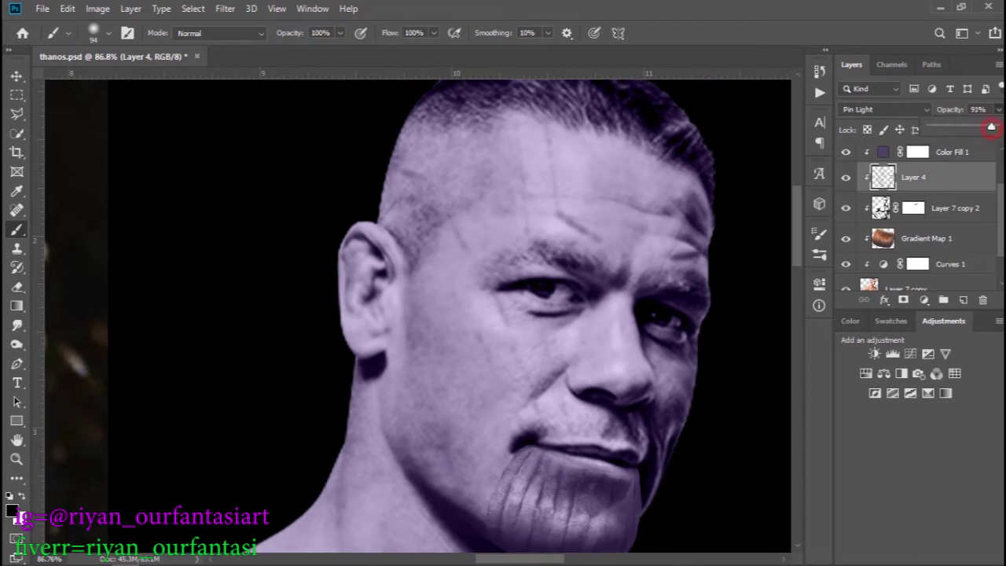
Step: Blur Layer 4's ridge lines with Gaussian Blur 2.0 and set Normal blending at 30% opacity
{"action": "left_click", "coordinate": [224, 8]}
{"action": "left_click", "coordinate": [244, 23]}
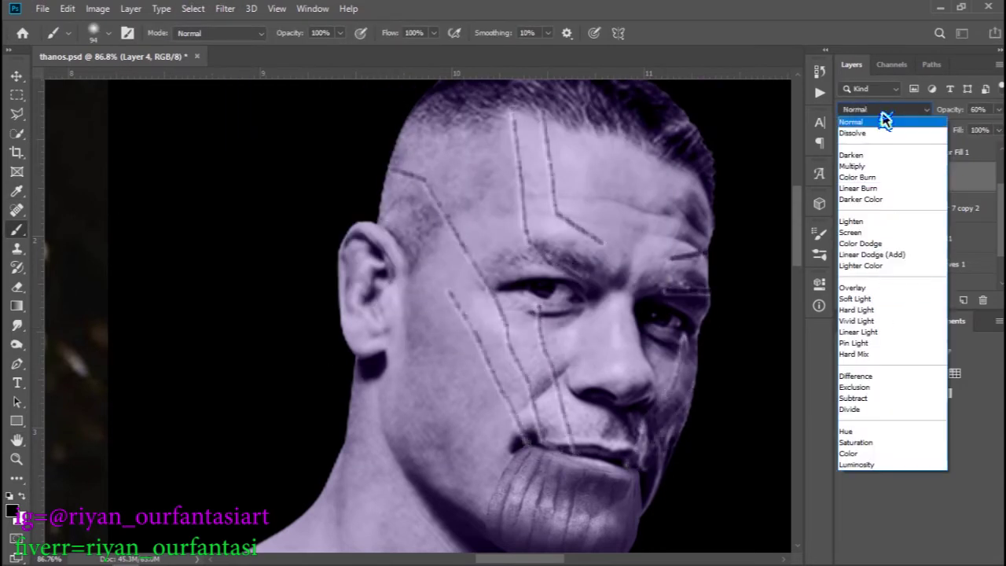
{"action": "left_click", "coordinate": [998, 109]}
{"action": "left_click_drag", "start_coordinate": [972, 130], "coordinate": [952, 130]}
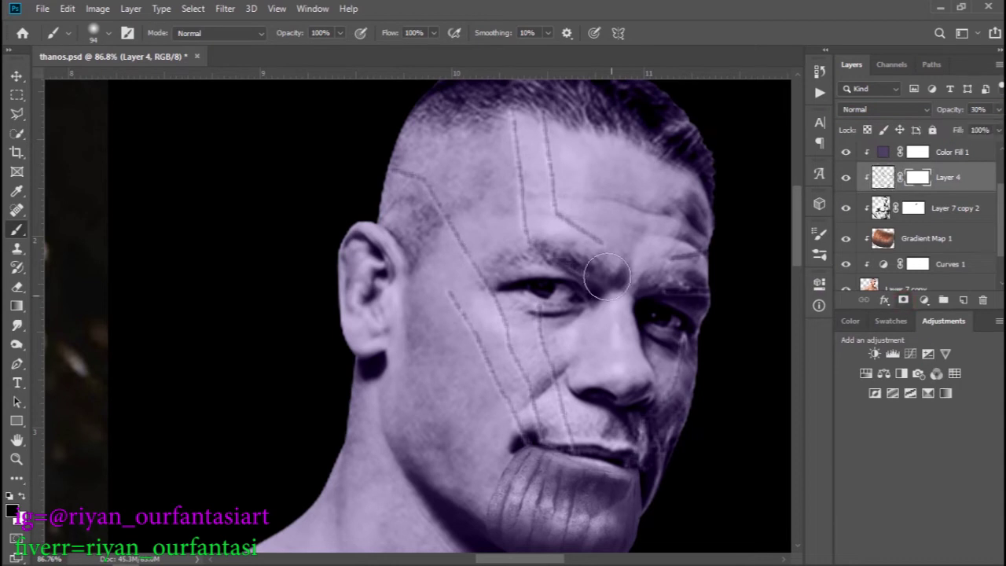
Step: Move between Layer 7 copy 2's mask and Color Fill 1, then bring up the brush size settings
{"action": "scroll", "coordinate": [565, 385], "scroll_direction": "up", "scroll_amount": 2}
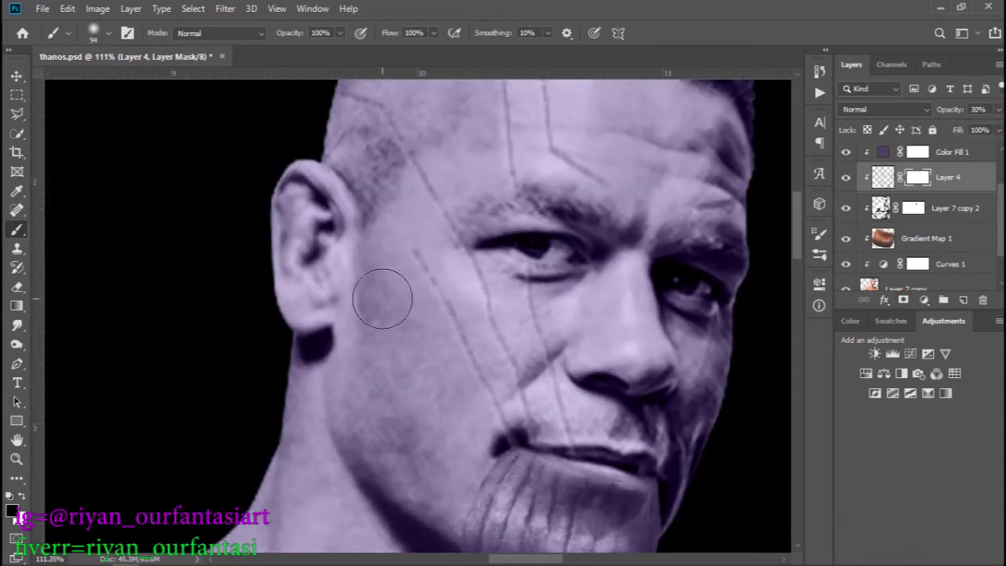
{"action": "scroll", "coordinate": [549, 253], "scroll_direction": "down", "scroll_amount": 2}
{"action": "scroll", "coordinate": [628, 330], "scroll_direction": "down", "scroll_amount": 2}
{"action": "scroll", "coordinate": [741, 393], "scroll_direction": "up", "scroll_amount": 2}
{"action": "scroll", "coordinate": [696, 394], "scroll_direction": "down", "scroll_amount": 2}
{"action": "scroll", "coordinate": [696, 394], "scroll_direction": "up", "scroll_amount": 3}
{"action": "key", "text": "alt+["}
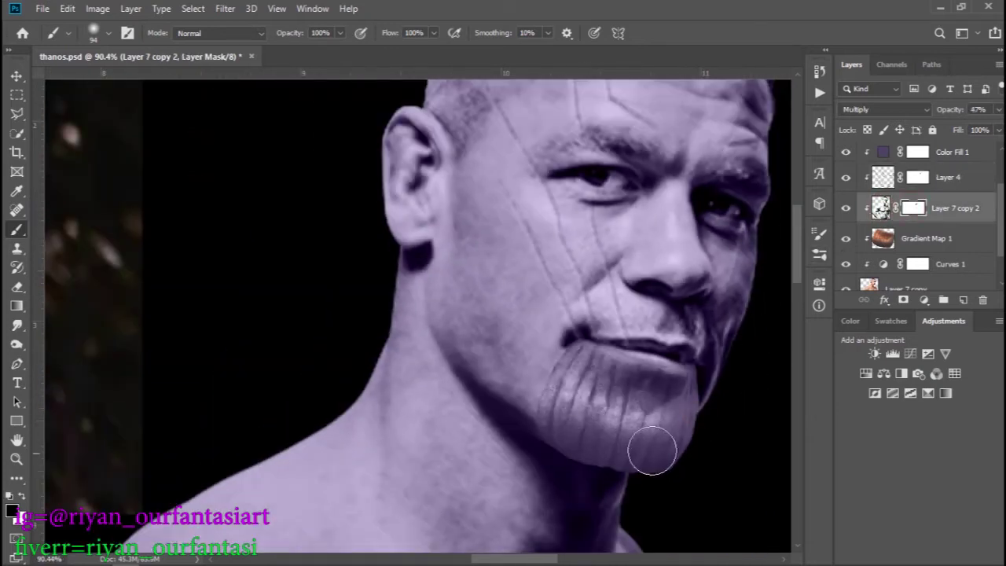
{"action": "scroll", "coordinate": [579, 426], "scroll_direction": "down", "scroll_amount": 1}
{"action": "scroll", "coordinate": [723, 422], "scroll_direction": "down", "scroll_amount": 3}
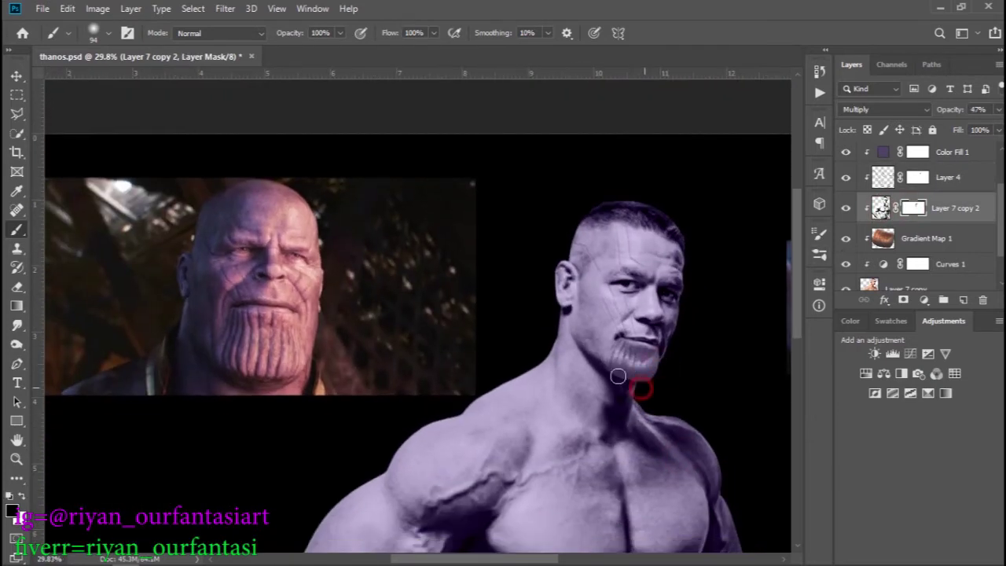
{"action": "scroll", "coordinate": [658, 393], "scroll_direction": "down", "scroll_amount": 1}
{"action": "scroll", "coordinate": [667, 431], "scroll_direction": "down", "scroll_amount": 1}
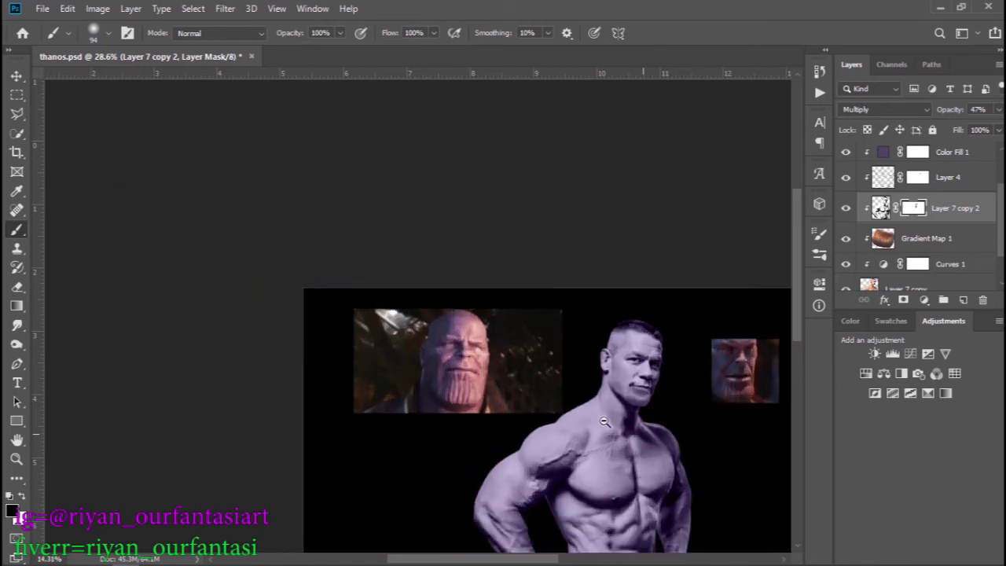
{"action": "scroll", "coordinate": [550, 326], "scroll_direction": "up", "scroll_amount": 5}
{"action": "key", "text": "alt+]"}
{"action": "key", "text": "alt+]"}
{"action": "scroll", "coordinate": [550, 325], "scroll_direction": "up", "scroll_amount": 3}
{"action": "scroll", "coordinate": [550, 325], "scroll_direction": "up", "scroll_amount": 2}
{"action": "right_click", "coordinate": [635, 263]}
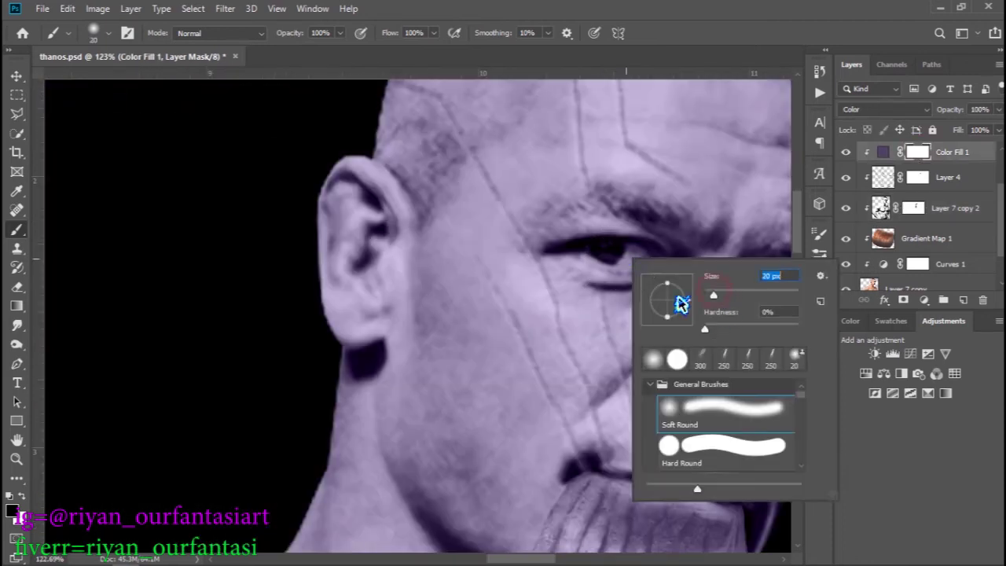
{"action": "left_click", "coordinate": [646, 259]}
{"action": "left_click_drag", "start_coordinate": [701, 279], "coordinate": [540, 275]}
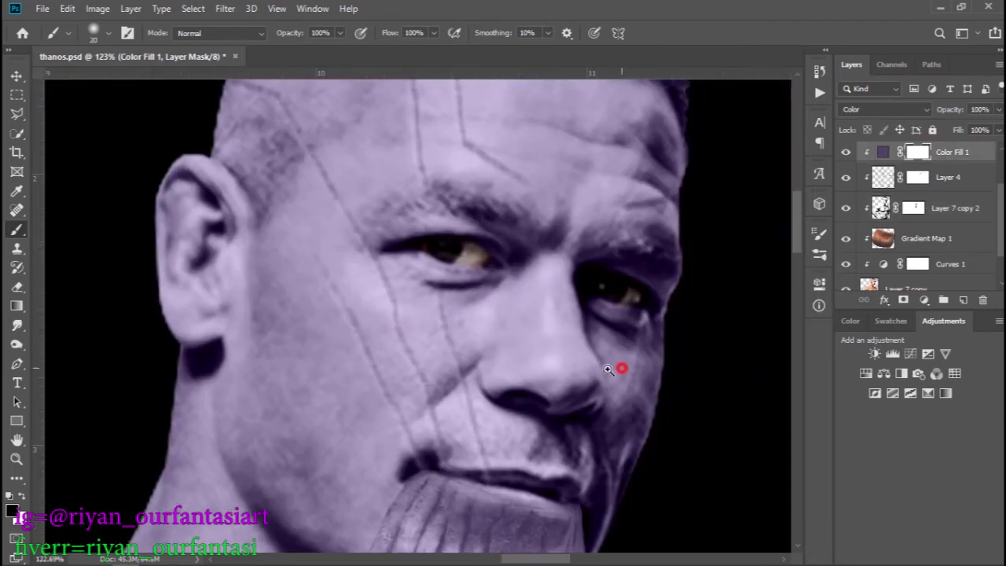
{"action": "scroll", "coordinate": [621, 341], "scroll_direction": "down", "scroll_amount": 5}
{"action": "scroll", "coordinate": [628, 330], "scroll_direction": "up", "scroll_amount": 2}
{"action": "scroll", "coordinate": [628, 330], "scroll_direction": "up", "scroll_amount": 2}
{"action": "scroll", "coordinate": [629, 330], "scroll_direction": "up", "scroll_amount": 2}
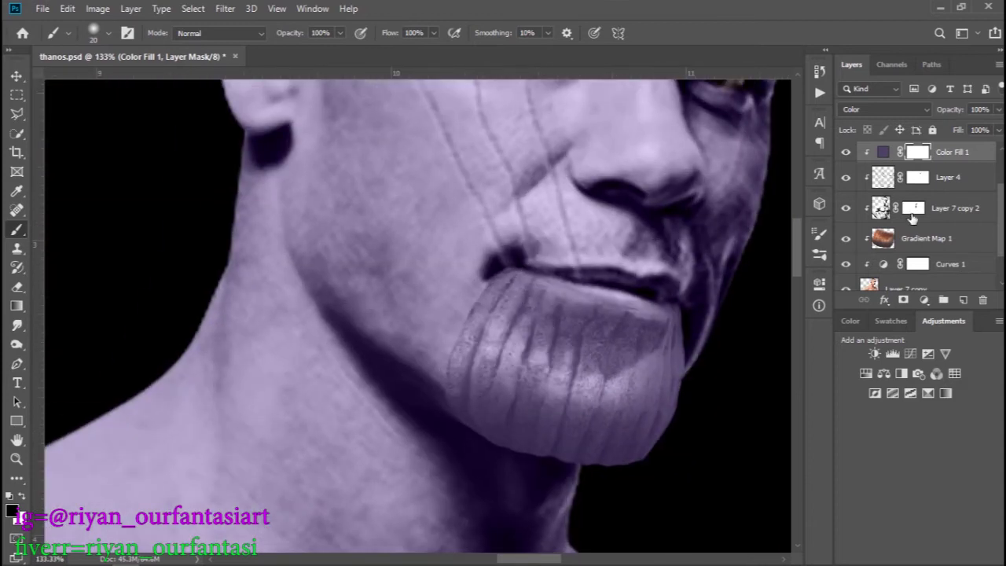
{"action": "left_click", "coordinate": [916, 237]}
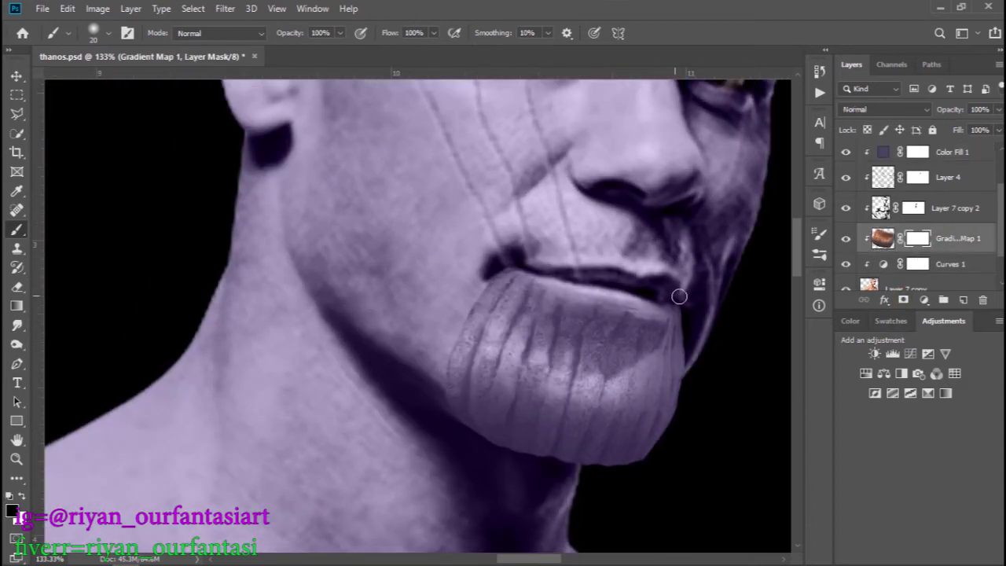
{"action": "scroll", "coordinate": [550, 299], "scroll_direction": "down", "scroll_amount": 4}
{"action": "scroll", "coordinate": [718, 330], "scroll_direction": "up", "scroll_amount": 2}
{"action": "scroll", "coordinate": [707, 330], "scroll_direction": "up", "scroll_amount": 1}
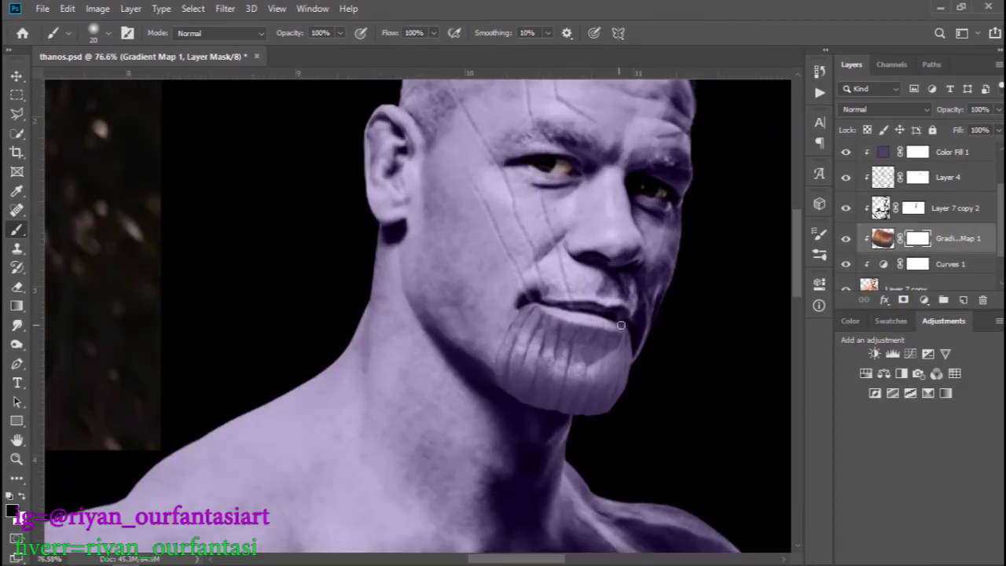
{"action": "scroll", "coordinate": [605, 296], "scroll_direction": "down", "scroll_amount": 2}
{"action": "scroll", "coordinate": [712, 312], "scroll_direction": "up", "scroll_amount": 3}
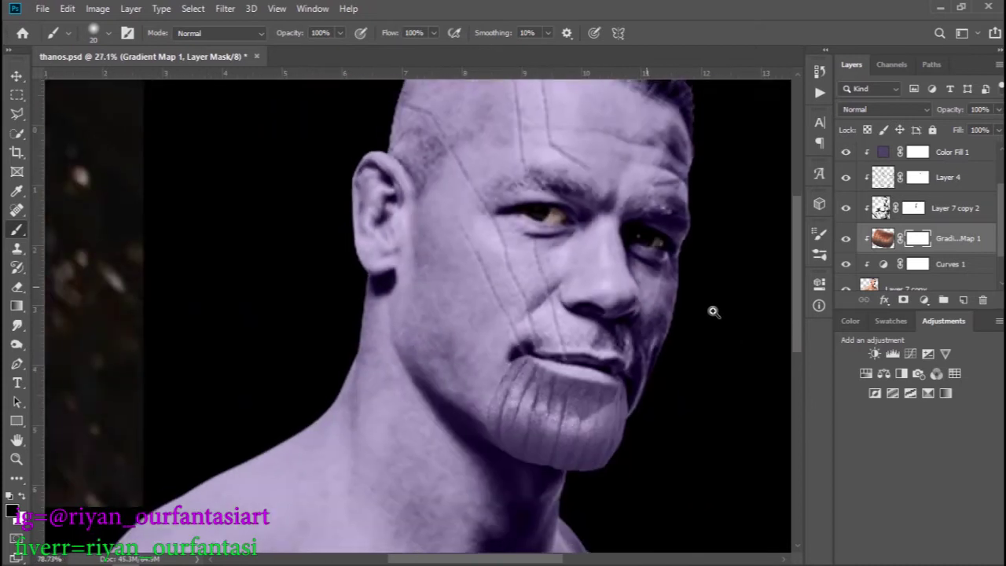
{"action": "scroll", "coordinate": [602, 337], "scroll_direction": "down", "scroll_amount": 2}
{"action": "scroll", "coordinate": [397, 252], "scroll_direction": "right", "scroll_amount": 2}
{"action": "scroll", "coordinate": [440, 318], "scroll_direction": "up", "scroll_amount": 1}
{"action": "scroll", "coordinate": [911, 236], "scroll_direction": "down", "scroll_amount": 1}
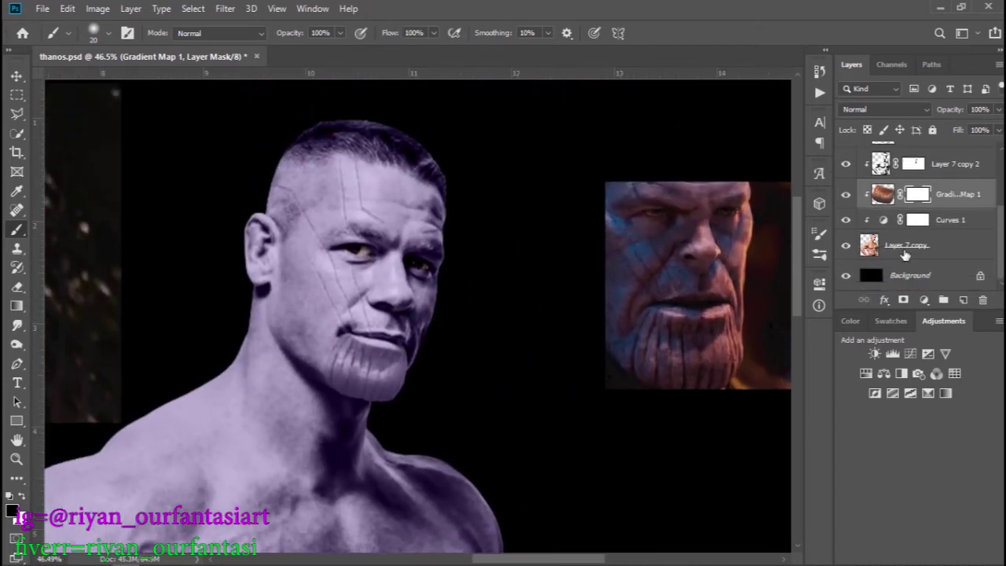
Step: Duplicate the Layer 7 copy body photo and invert the duplicate's colours
{"action": "left_click", "coordinate": [901, 245]}
{"action": "key", "text": "ctrl+j"}
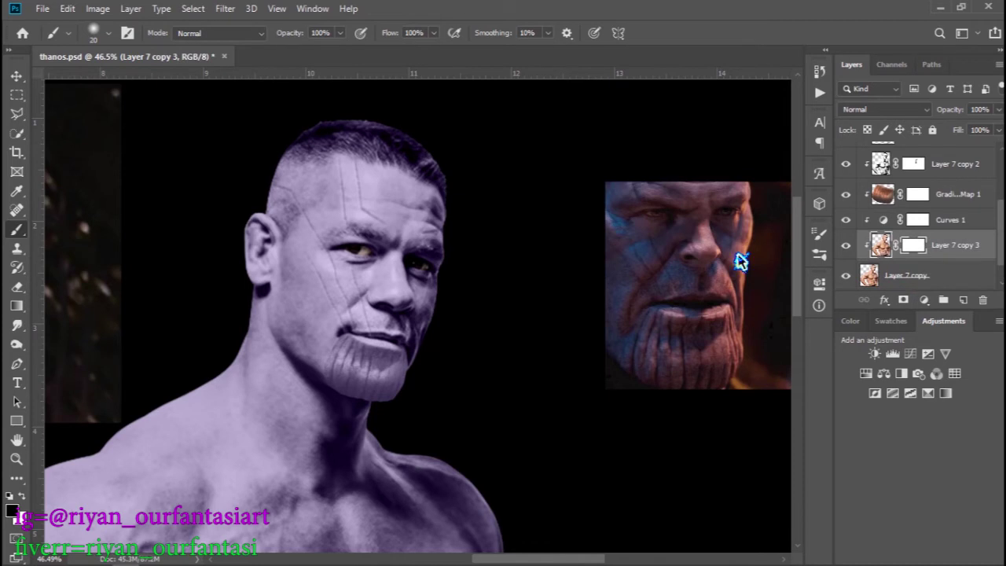
{"action": "scroll", "coordinate": [433, 269], "scroll_direction": "up", "scroll_amount": 5}
{"action": "key", "text": "ctrl+i"}
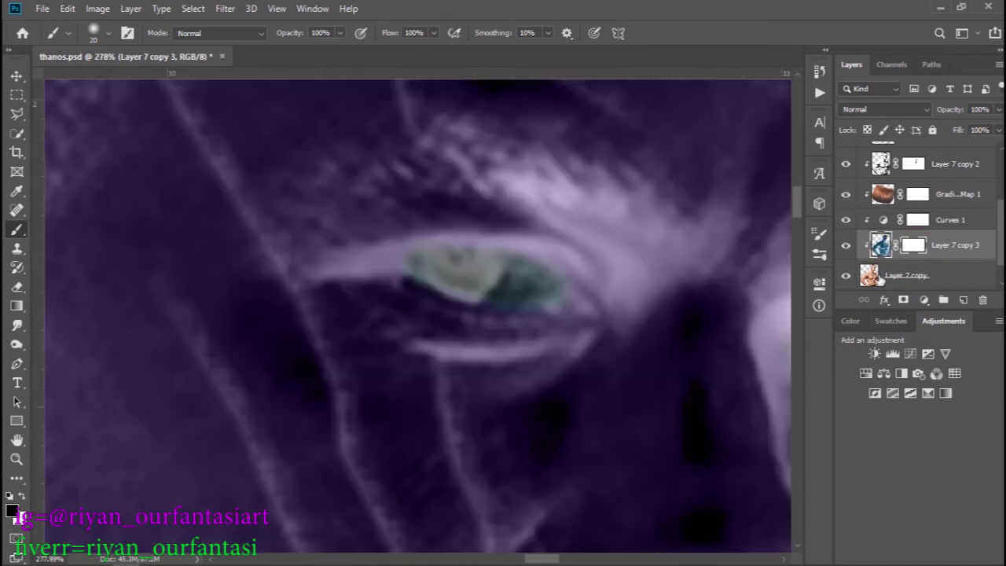
{"action": "key", "text": "ctrl+z"}
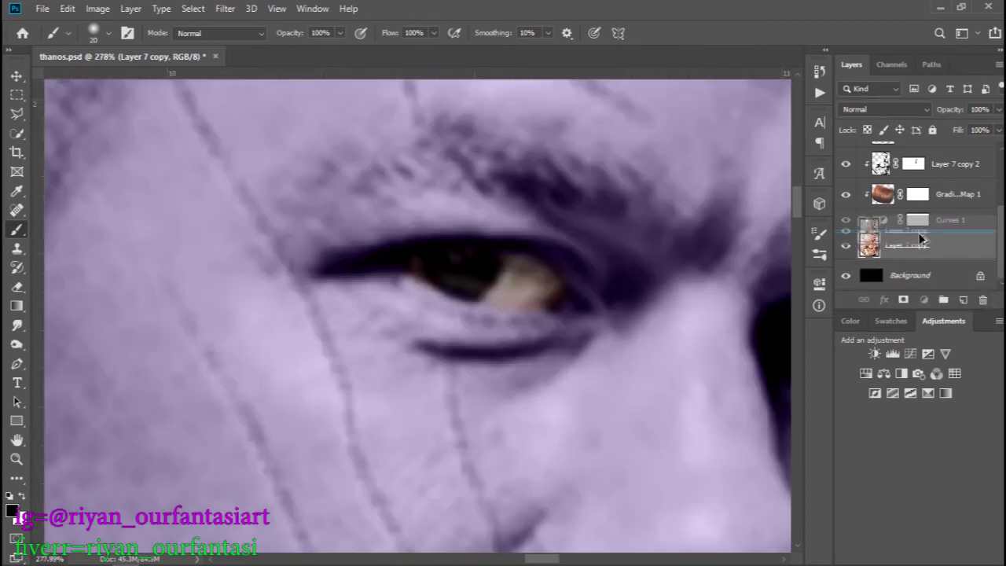
Step: Add a black mask to the inverted copy and use Color Balance to push the eyes blue
{"action": "left_click", "coordinate": [903, 301]}
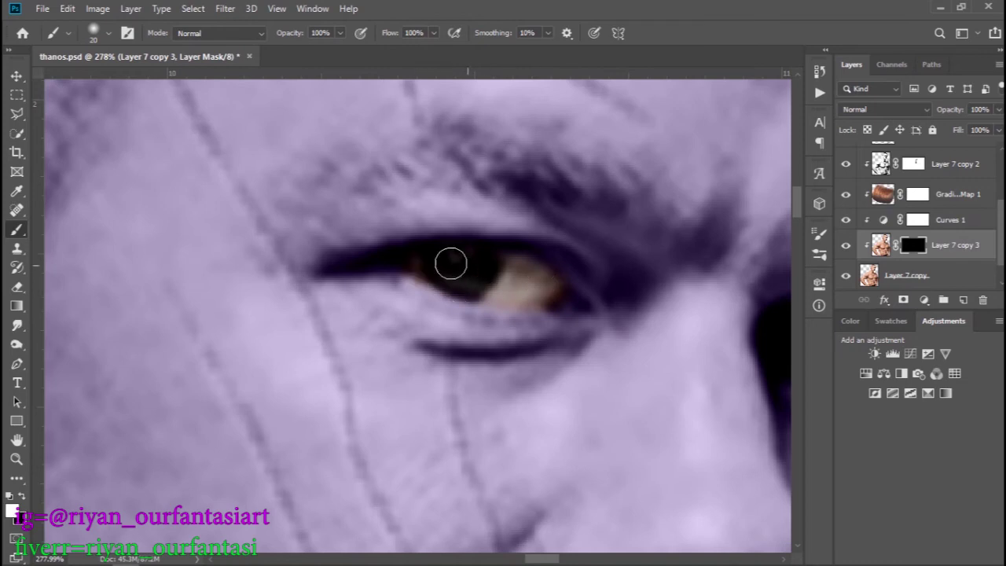
{"action": "scroll", "coordinate": [451, 263], "scroll_direction": "right", "scroll_amount": 3}
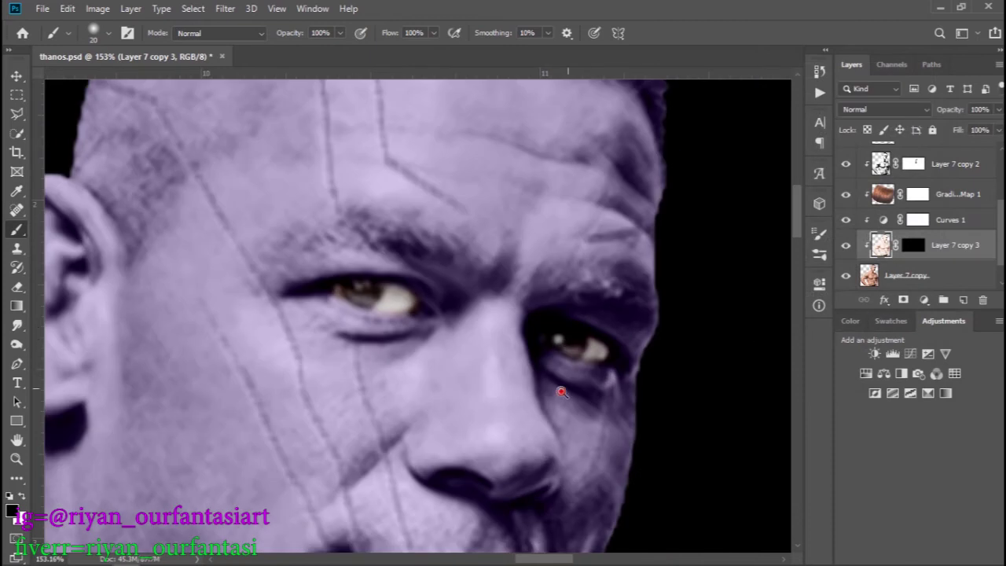
{"action": "scroll", "coordinate": [534, 388], "scroll_direction": "down", "scroll_amount": 2}
{"action": "key", "text": "ctrl+b"}
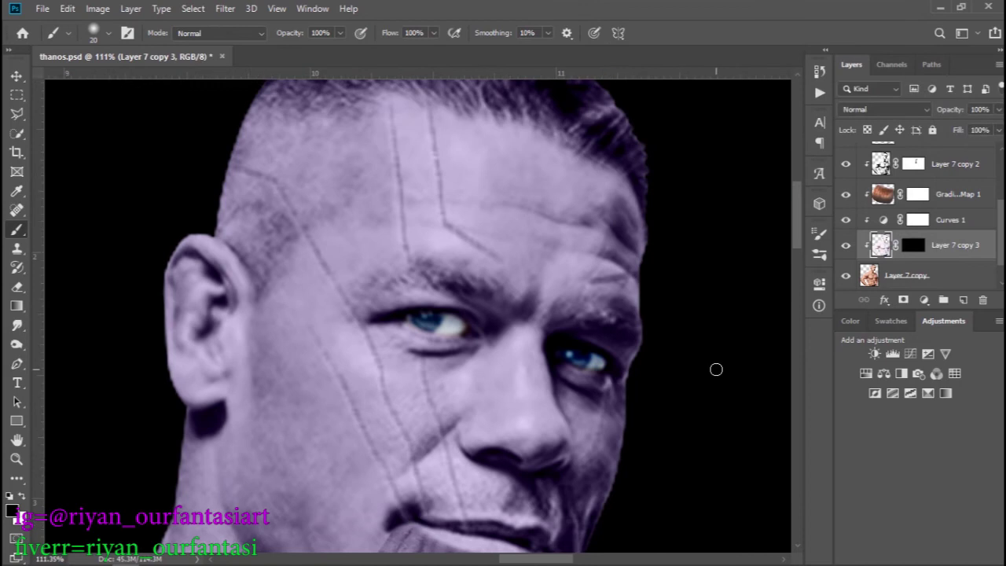
{"action": "scroll", "coordinate": [483, 361], "scroll_direction": "down", "scroll_amount": 3}
{"action": "scroll", "coordinate": [483, 361], "scroll_direction": "down", "scroll_amount": 2}
Step: Back up the body photo layer with a copy and add a mask to the original
{"action": "scroll", "coordinate": [595, 235], "scroll_direction": "up", "scroll_amount": 2}
{"action": "scroll", "coordinate": [550, 247], "scroll_direction": "up", "scroll_amount": 2}
{"action": "left_click", "coordinate": [906, 275]}
{"action": "key", "text": "ctrl+j"}
{"action": "left_click", "coordinate": [905, 245]}
{"action": "left_click", "coordinate": [903, 300]}
{"action": "scroll", "coordinate": [321, 401], "scroll_direction": "down", "scroll_amount": 1}
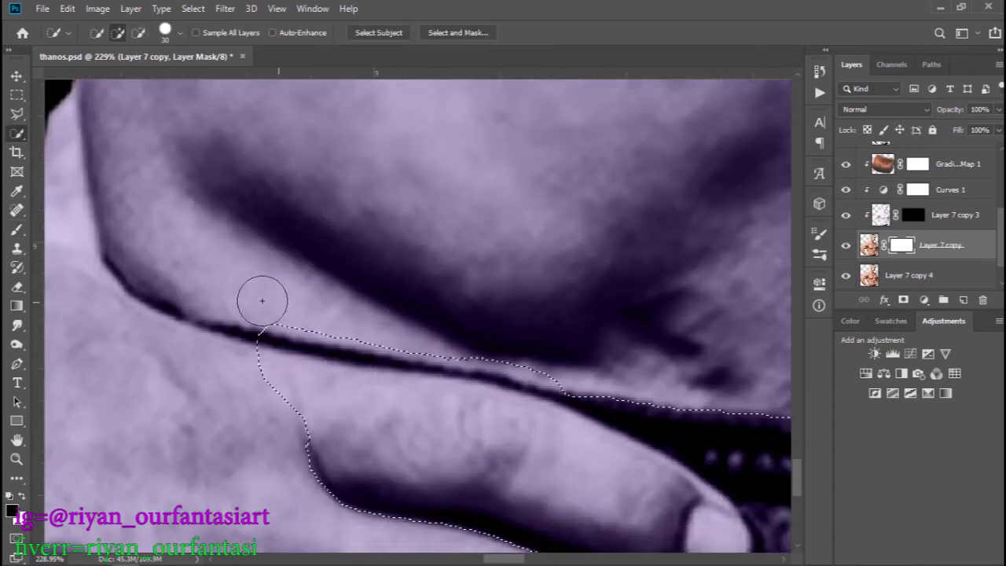
Step: Mask out the orange fringes along the finger, waistband and thumb with the brush
{"action": "left_click", "coordinate": [588, 476]}
{"action": "scroll", "coordinate": [667, 482], "scroll_direction": "down", "scroll_amount": 3}
{"action": "scroll", "coordinate": [433, 314], "scroll_direction": "down", "scroll_amount": 3}
{"action": "scroll", "coordinate": [656, 385], "scroll_direction": "down", "scroll_amount": 3}
{"action": "scroll", "coordinate": [416, 314], "scroll_direction": "up", "scroll_amount": 2}
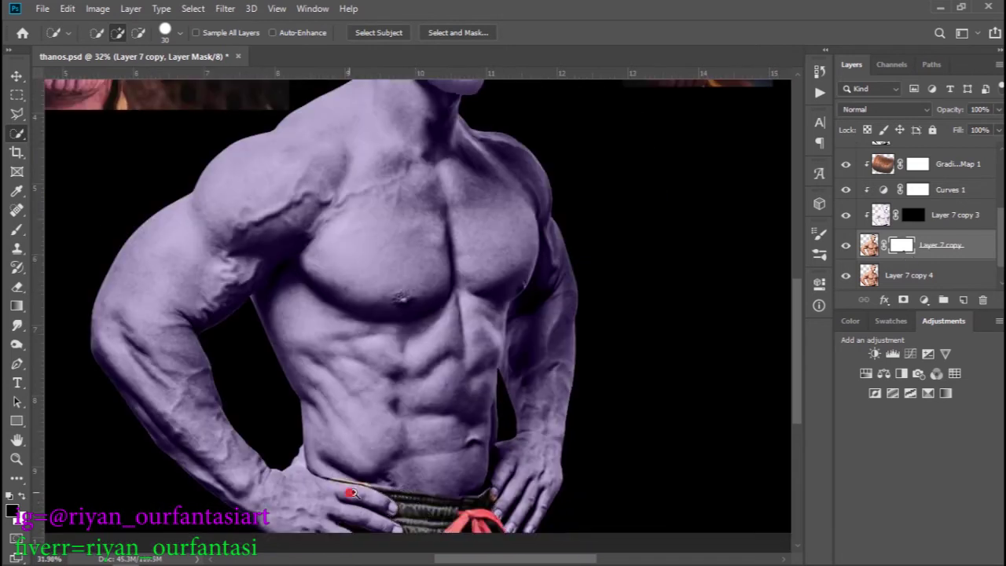
{"action": "scroll", "coordinate": [391, 503], "scroll_direction": "up", "scroll_amount": 5}
{"action": "key", "text": "b"}
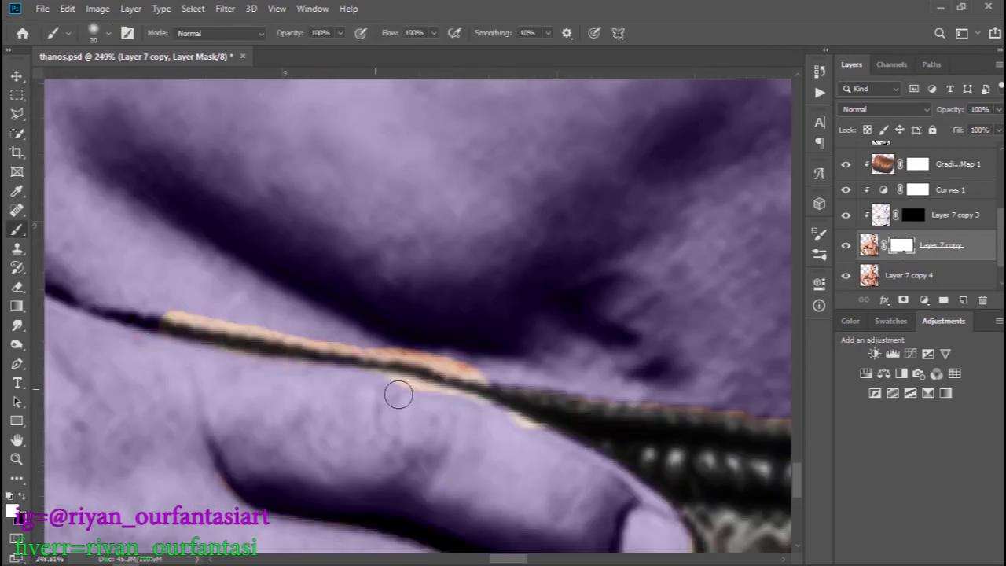
{"action": "left_click_drag", "start_coordinate": [547, 374], "coordinate": [251, 324]}
{"action": "mouse_move", "coordinate": [688, 396]}
{"action": "left_mouse_down"}
{"action": "mouse_move", "coordinate": [588, 395]}
{"action": "mouse_move", "coordinate": [438, 355]}
{"action": "mouse_move", "coordinate": [287, 381]}
{"action": "left_mouse_up"}
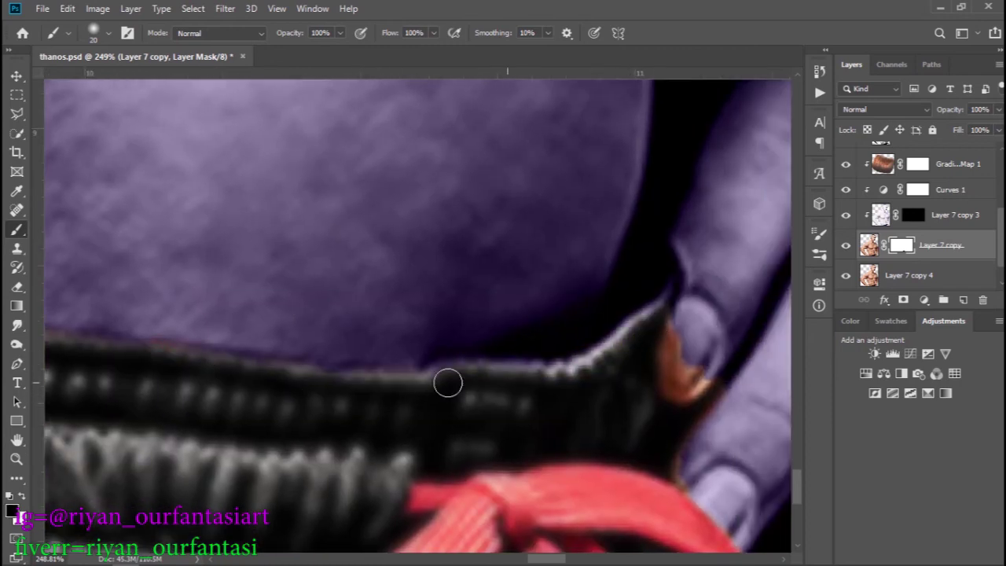
{"action": "key", "text": "x"}
{"action": "left_click_drag", "start_coordinate": [668, 377], "coordinate": [678, 338]}
{"action": "mouse_move", "coordinate": [685, 450]}
{"action": "left_mouse_down"}
{"action": "mouse_move", "coordinate": [512, 325]}
{"action": "mouse_move", "coordinate": [426, 381]}
{"action": "mouse_move", "coordinate": [574, 438]}
{"action": "mouse_move", "coordinate": [433, 420]}
{"action": "mouse_move", "coordinate": [600, 539]}
{"action": "mouse_move", "coordinate": [757, 507]}
{"action": "left_mouse_up"}
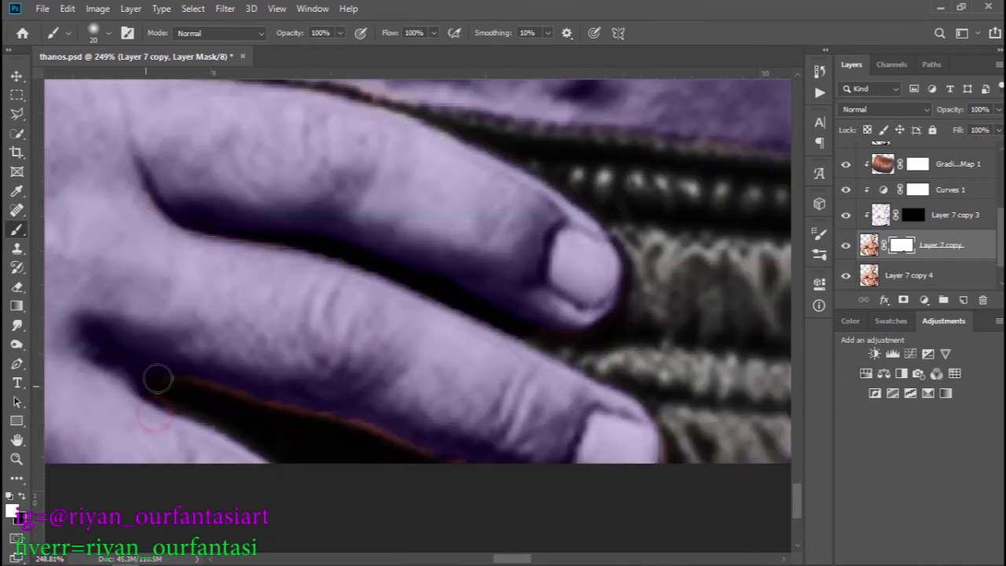
Step: Fit the composition in view and open Curves on Gradient Map 1
{"action": "key", "text": "ctrl+0"}
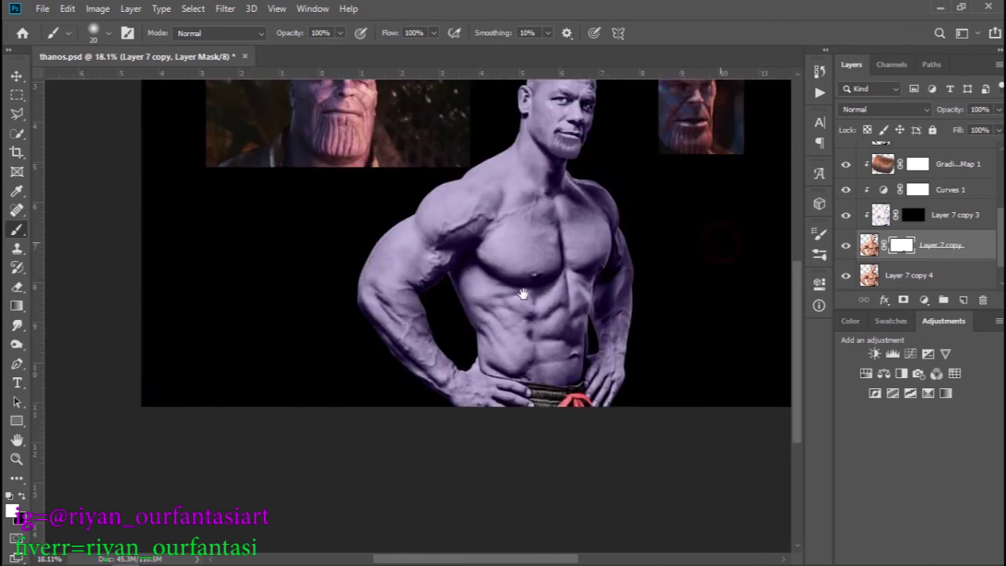
{"action": "scroll", "coordinate": [476, 375], "scroll_direction": "up", "scroll_amount": 2}
{"action": "scroll", "coordinate": [476, 376], "scroll_direction": "up", "scroll_amount": 2}
{"action": "left_click_drag", "start_coordinate": [476, 375], "coordinate": [499, 350]}
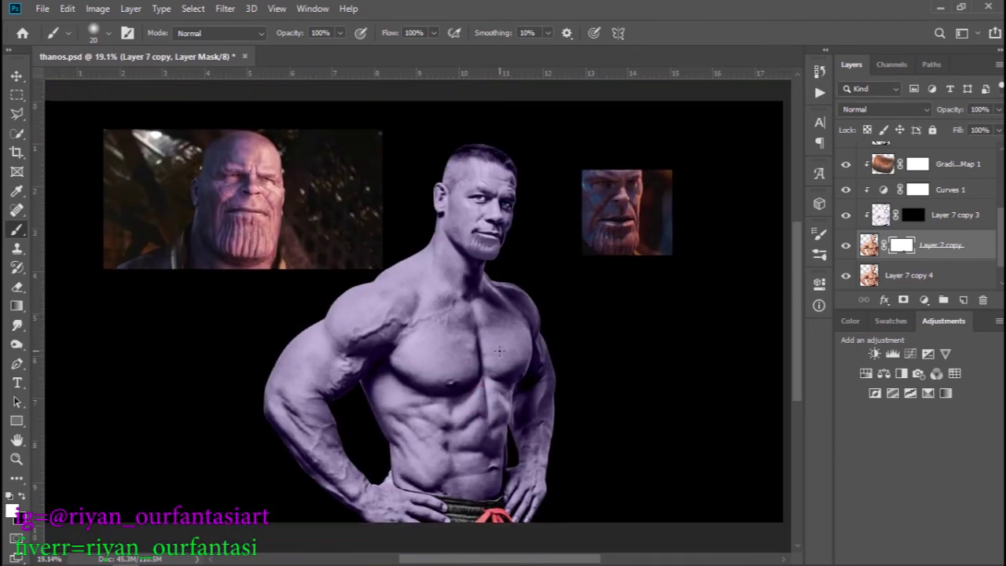
{"action": "scroll", "coordinate": [479, 204], "scroll_direction": "up", "scroll_amount": 5}
{"action": "scroll", "coordinate": [912, 235], "scroll_direction": "up", "scroll_amount": 2}
{"action": "left_click", "coordinate": [943, 224]}
{"action": "key", "text": "ctrl+m"}
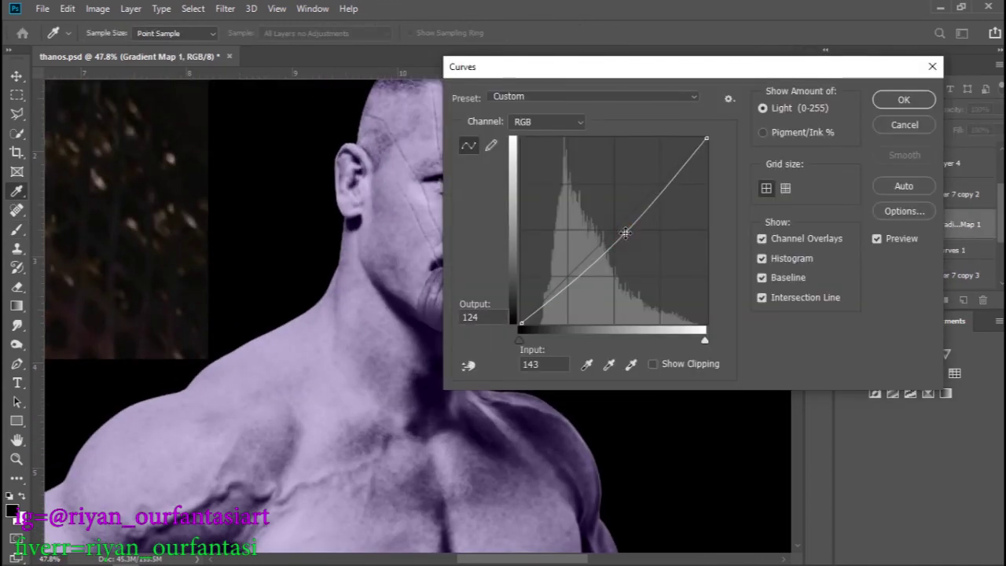
Step: Dismiss Curves unchanged and frame the blue-eyed lavender figure beside both Thanos references
{"action": "key", "text": "Return"}
{"action": "scroll", "coordinate": [556, 303], "scroll_direction": "down", "scroll_amount": 3}
{"action": "scroll", "coordinate": [556, 302], "scroll_direction": "up", "scroll_amount": 2}
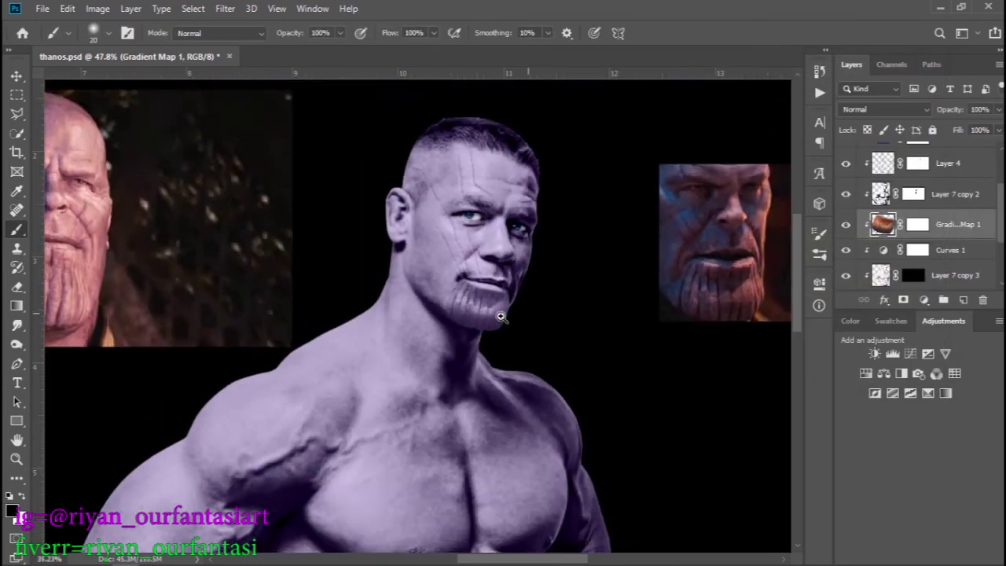
{"action": "scroll", "coordinate": [556, 302], "scroll_direction": "up", "scroll_amount": 1}
{"action": "scroll", "coordinate": [556, 302], "scroll_direction": "down", "scroll_amount": 1}
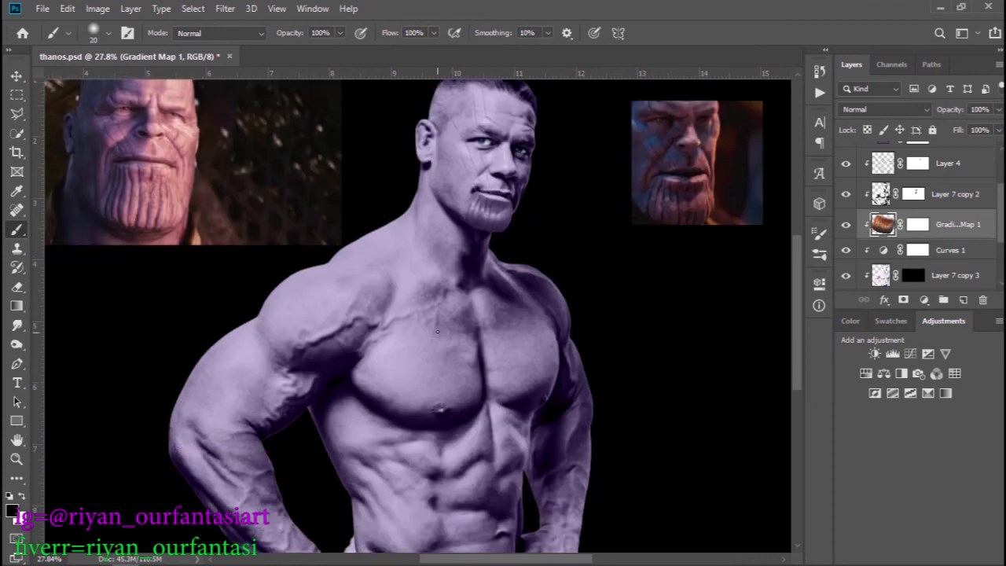
{"action": "scroll", "coordinate": [610, 290], "scroll_direction": "up", "scroll_amount": 4}
{"action": "scroll", "coordinate": [611, 290], "scroll_direction": "down", "scroll_amount": 2}
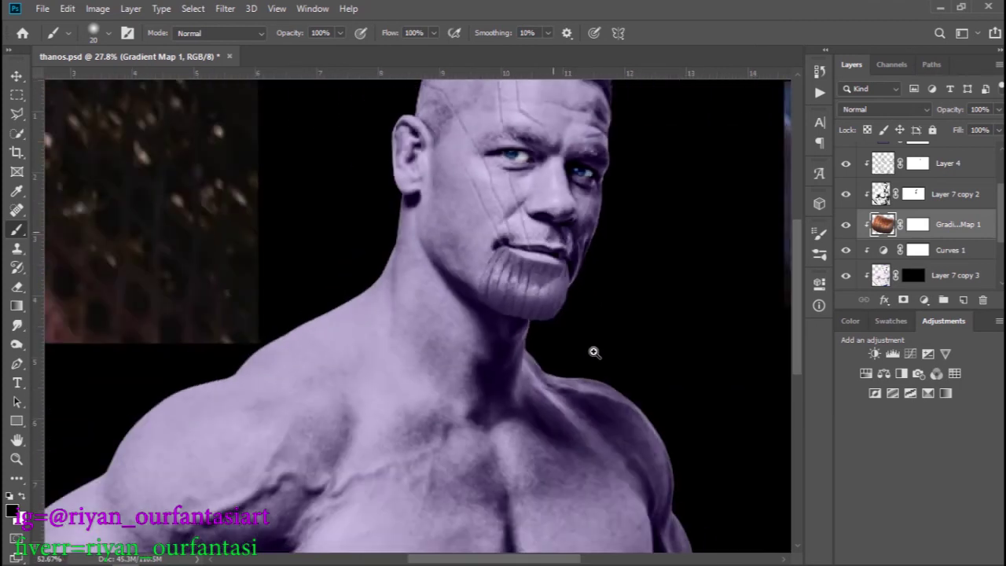
{"action": "scroll", "coordinate": [594, 353], "scroll_direction": "down", "scroll_amount": 2}
{"action": "mouse_move", "coordinate": [557, 317]}
{"action": "left_mouse_down"}
{"action": "mouse_move", "coordinate": [461, 274]}
{"action": "mouse_move", "coordinate": [517, 479]}
{"action": "left_mouse_up"}
{"action": "scroll", "coordinate": [516, 478], "scroll_direction": "down", "scroll_amount": 2}
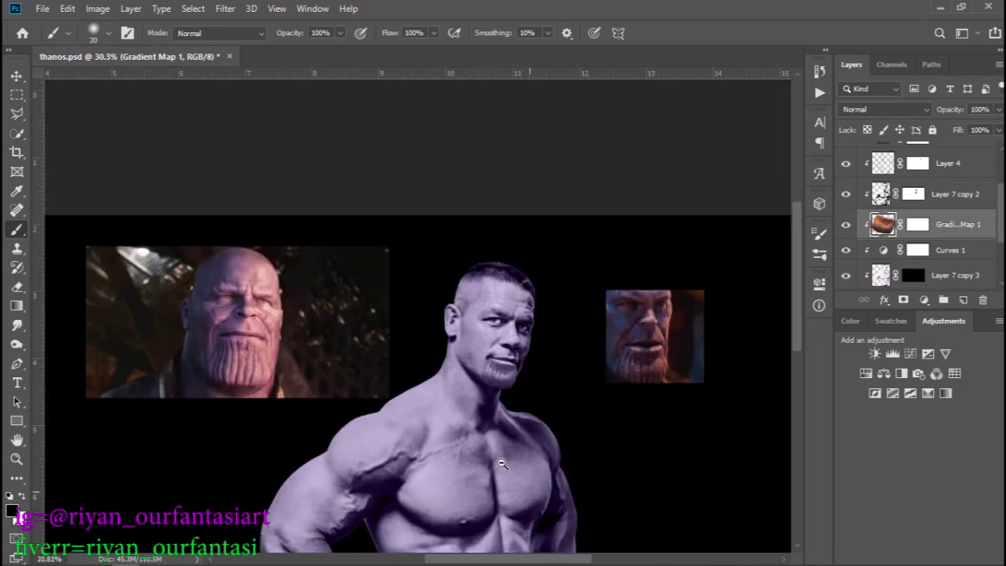
{"action": "scroll", "coordinate": [518, 473], "scroll_direction": "up", "scroll_amount": 2}
{"action": "scroll", "coordinate": [613, 315], "scroll_direction": "down", "scroll_amount": 2}
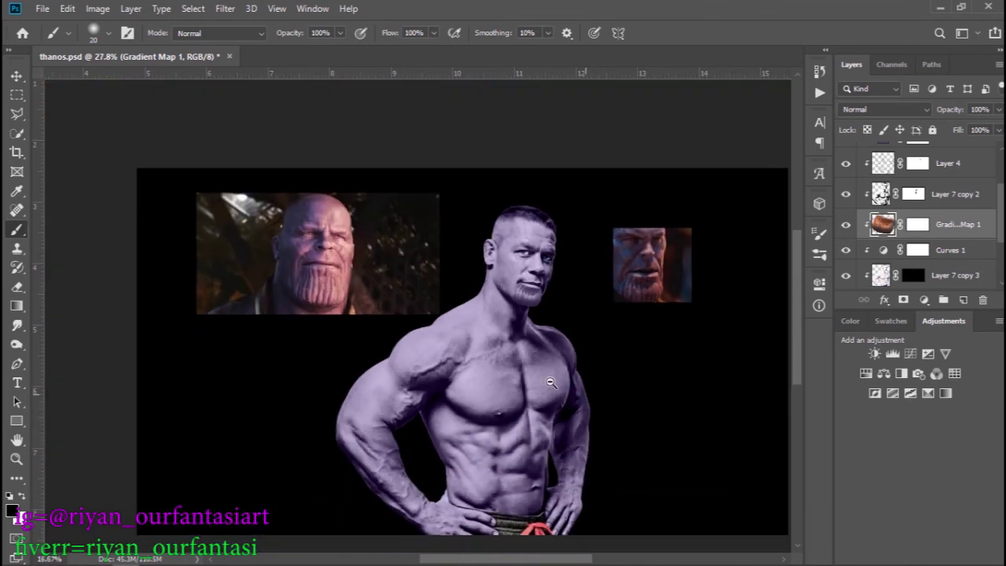
{"action": "scroll", "coordinate": [581, 353], "scroll_direction": "up", "scroll_amount": 1}
{"action": "scroll", "coordinate": [568, 376], "scroll_direction": "down", "scroll_amount": 1}
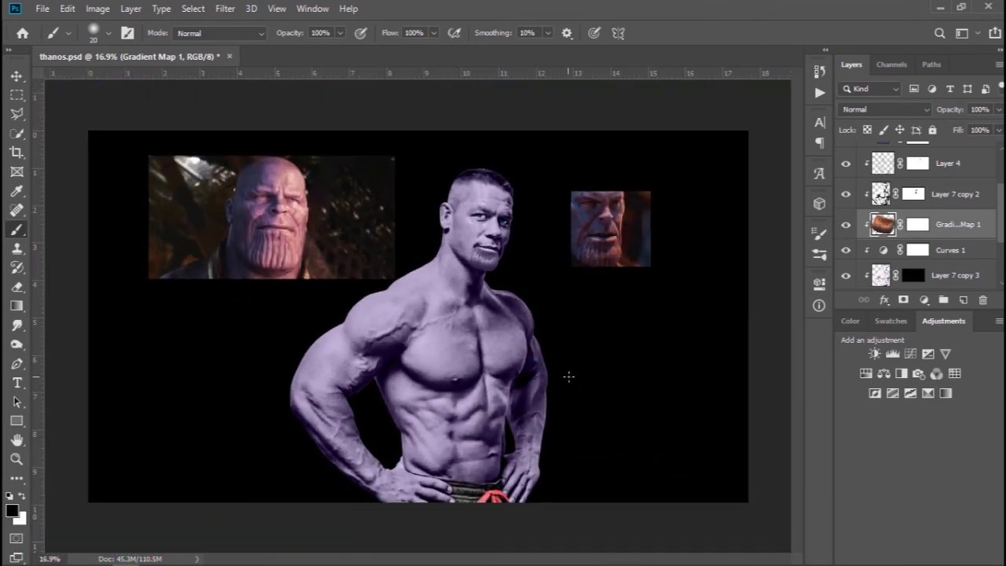
{"action": "left_click_drag", "start_coordinate": [352, 217], "coordinate": [364, 226]}
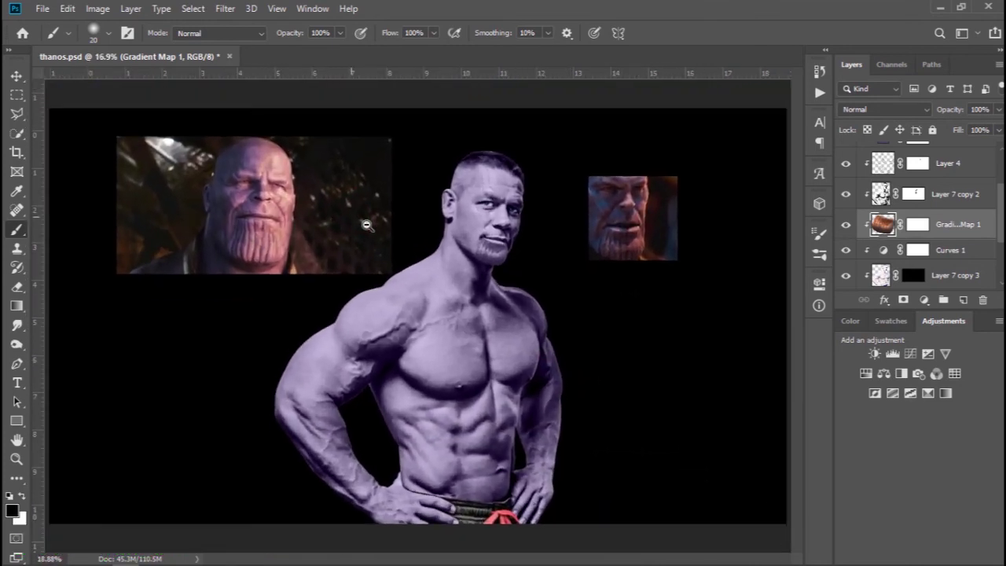